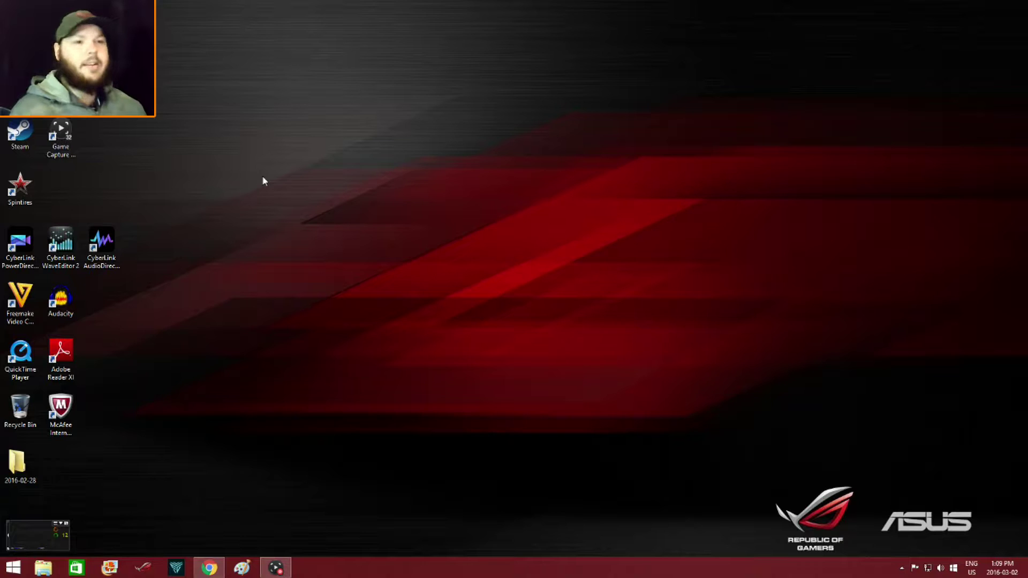
- Open Spintires' Properties in the Steam library, view its Local Files section, then close it
double_click(23, 136)
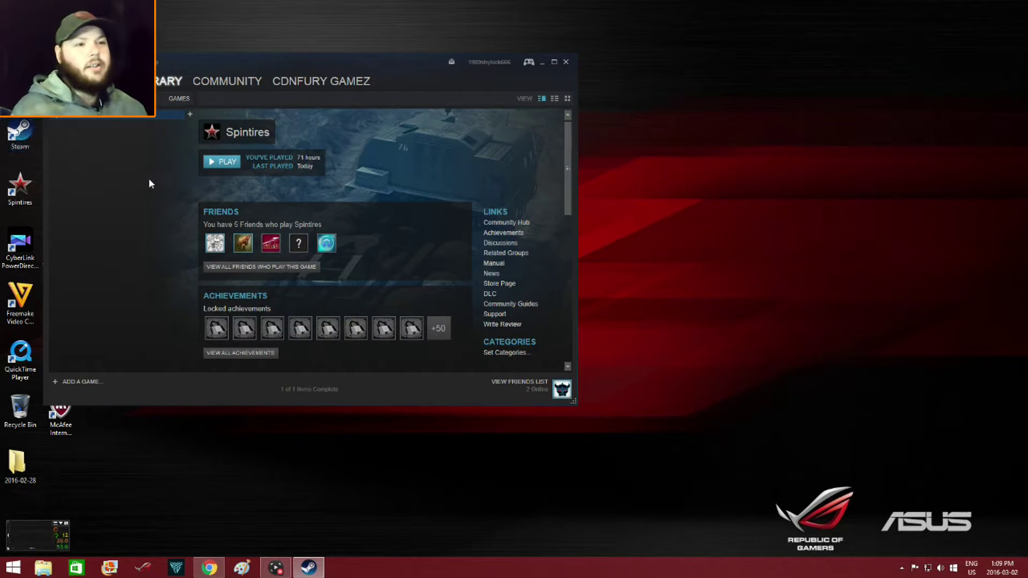
right_click(68, 118)
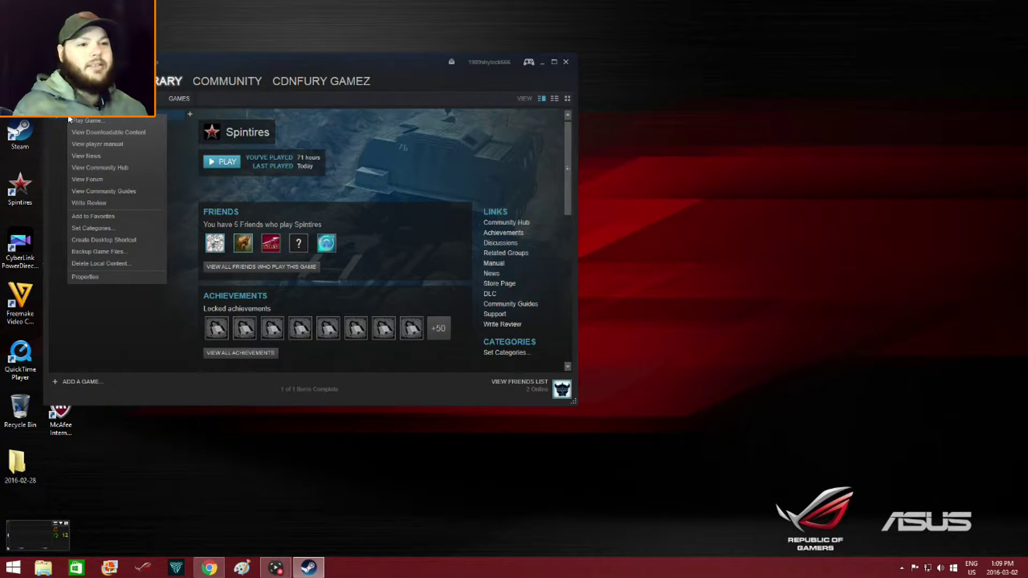
click(92, 282)
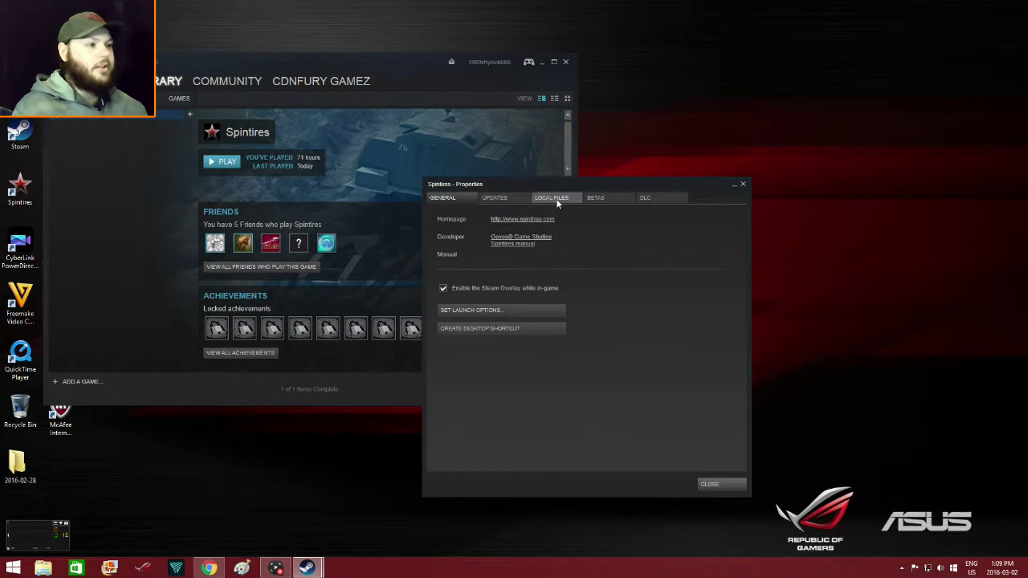
click(557, 199)
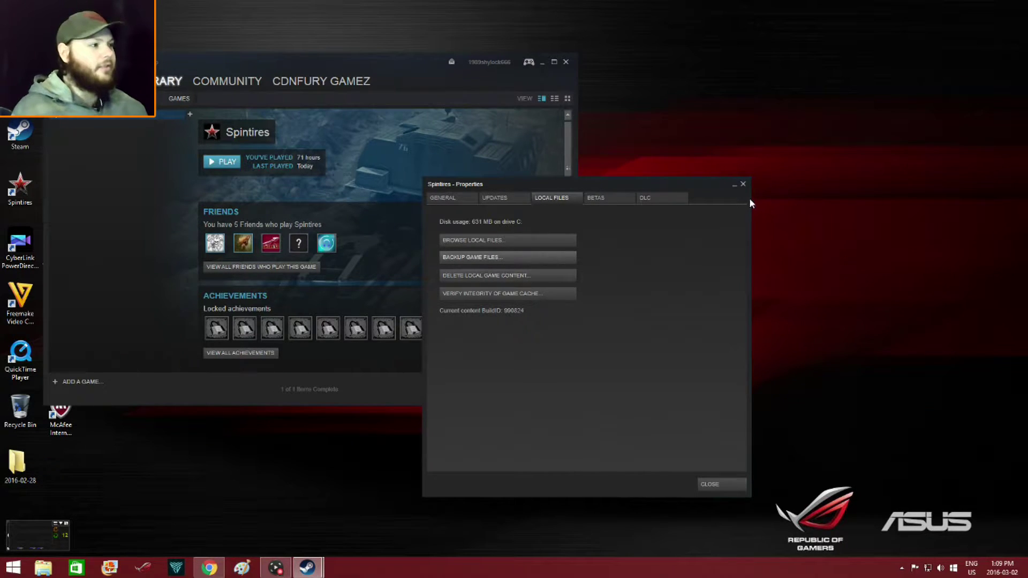
click(743, 184)
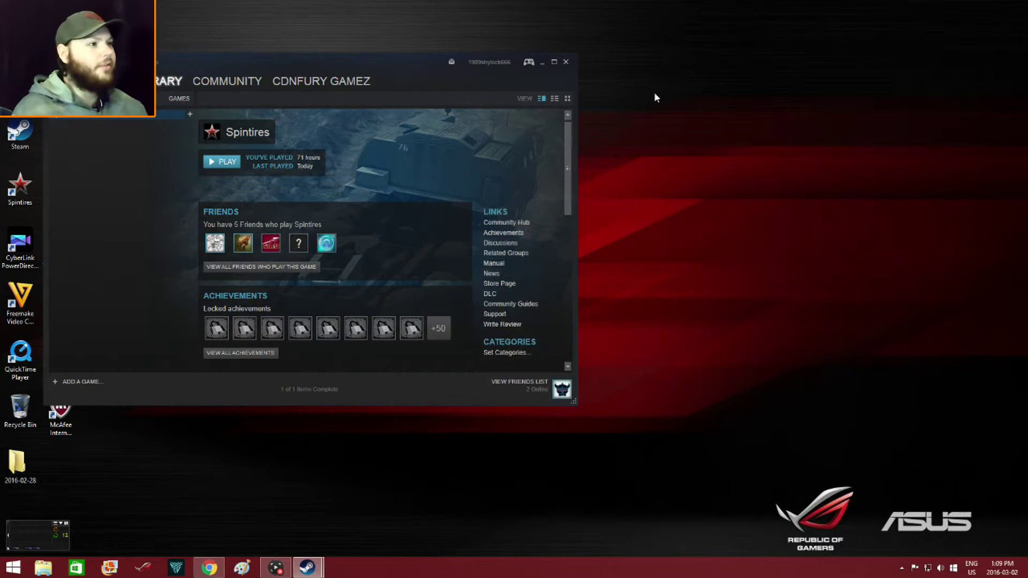
click(566, 63)
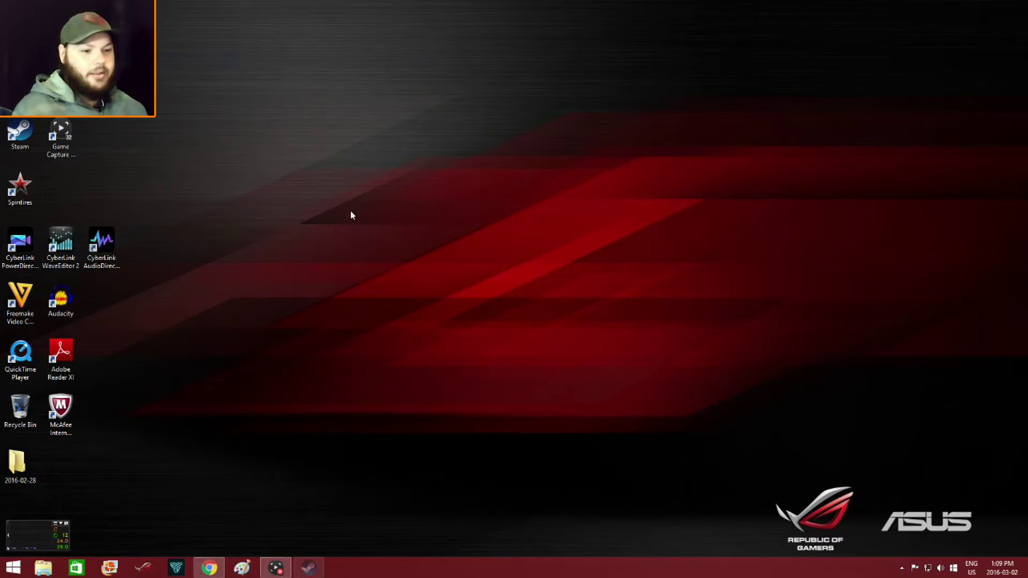
click(44, 569)
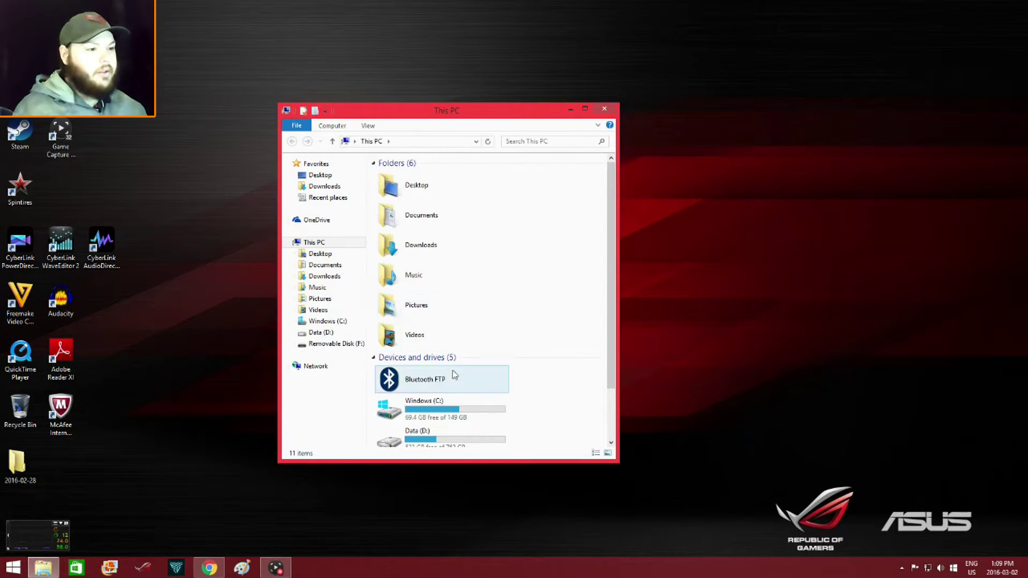
click(429, 412)
double_click(435, 408)
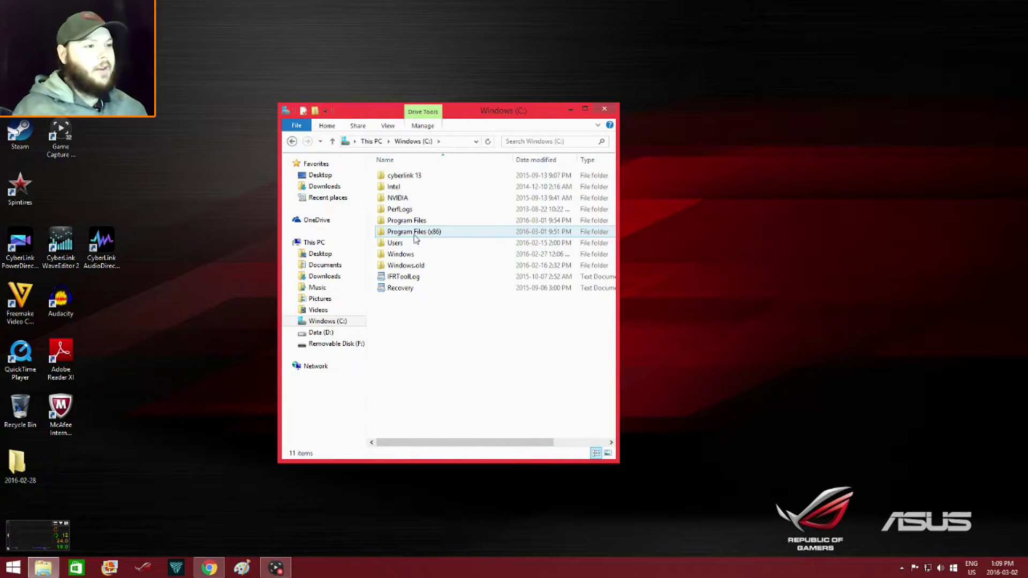
double_click(431, 236)
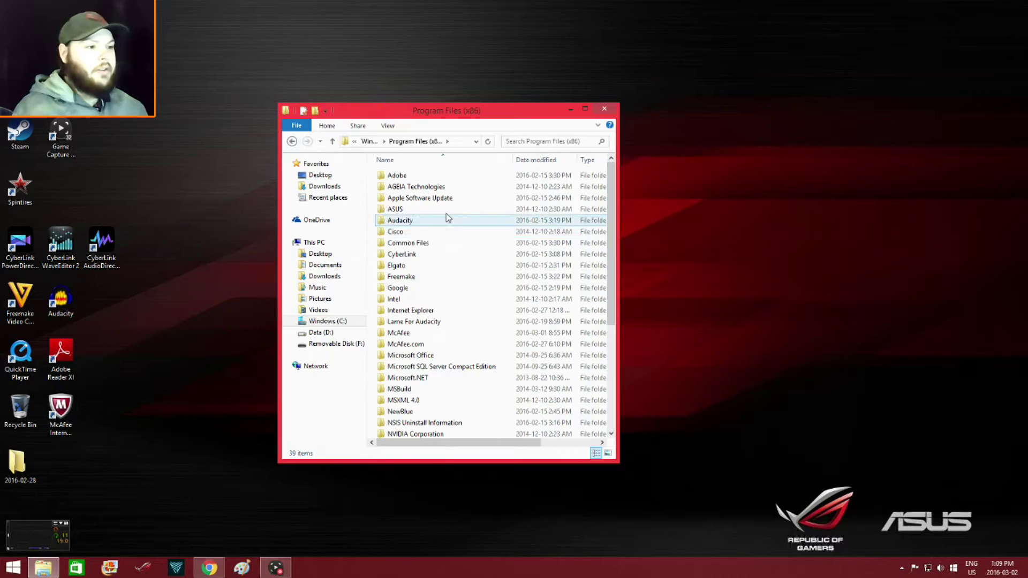
scroll(445, 213, down, 5)
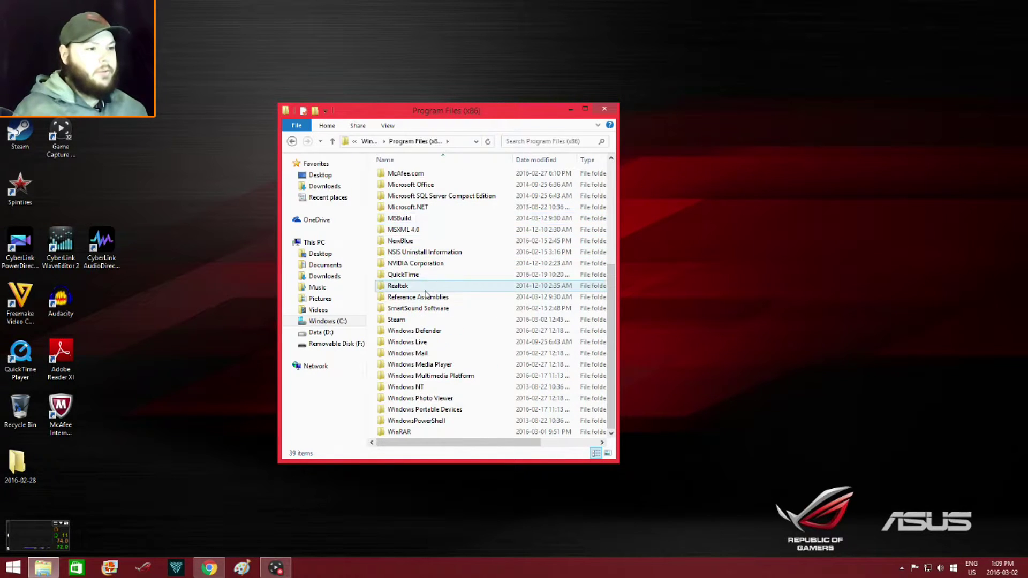
double_click(412, 319)
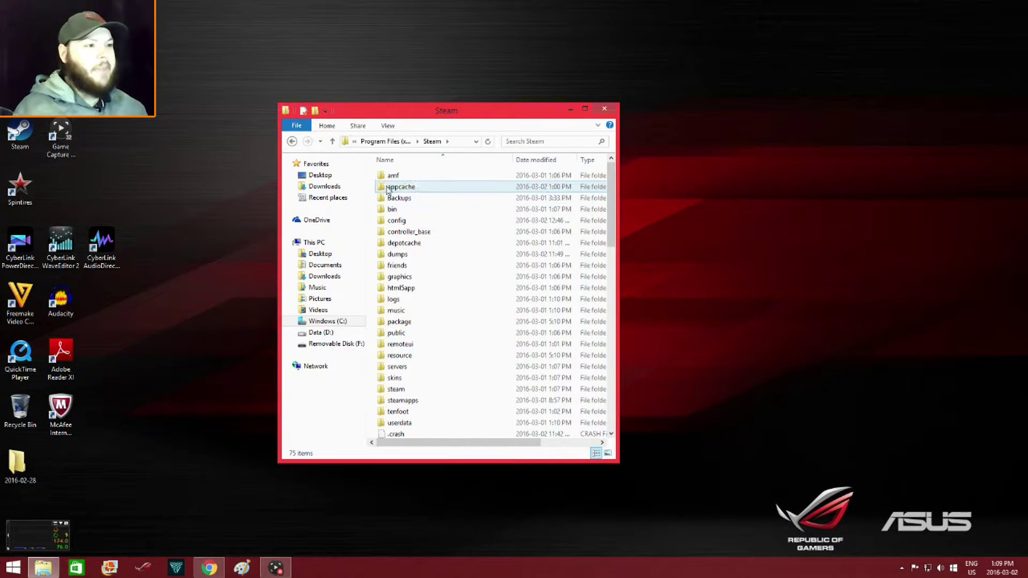
double_click(426, 191)
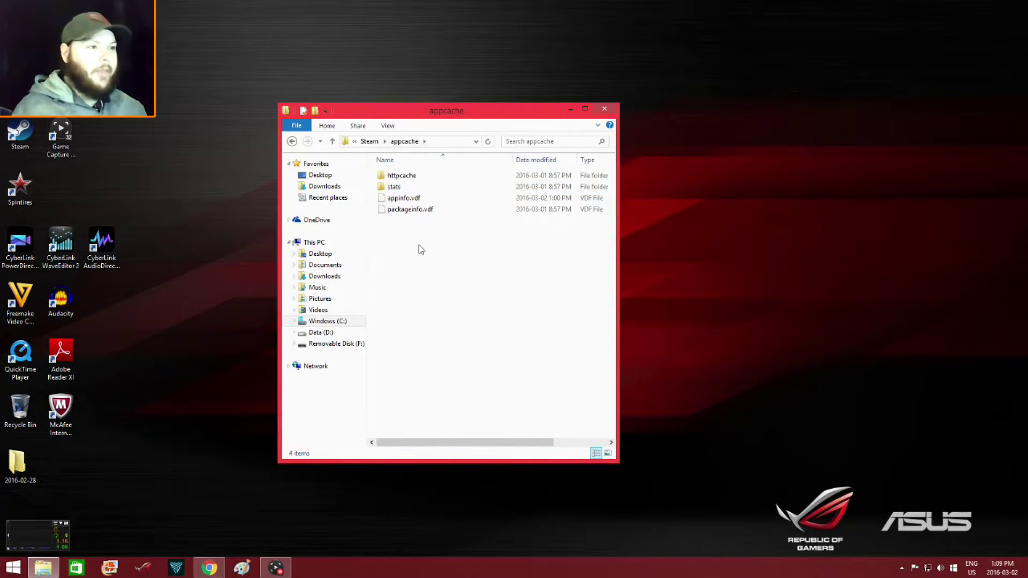
click(604, 109)
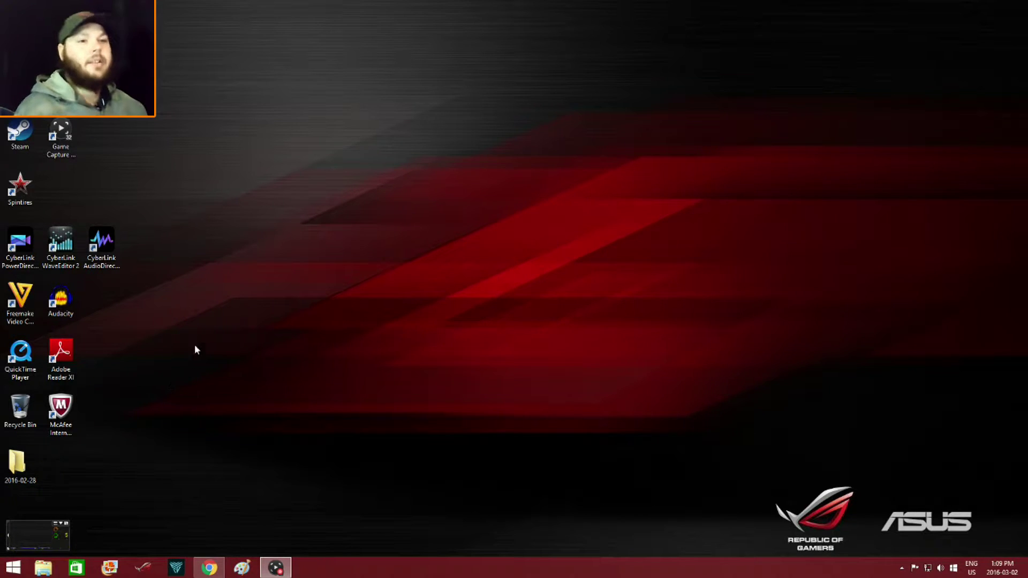
- Reopen the Steam library from the desktop icon, then minimize the Steam window
double_click(17, 129)
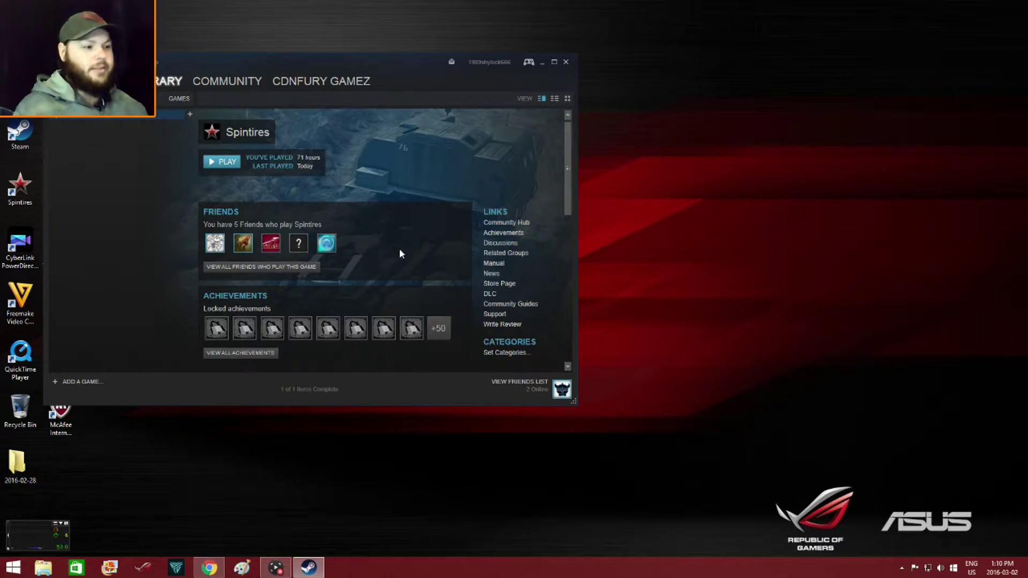
click(544, 63)
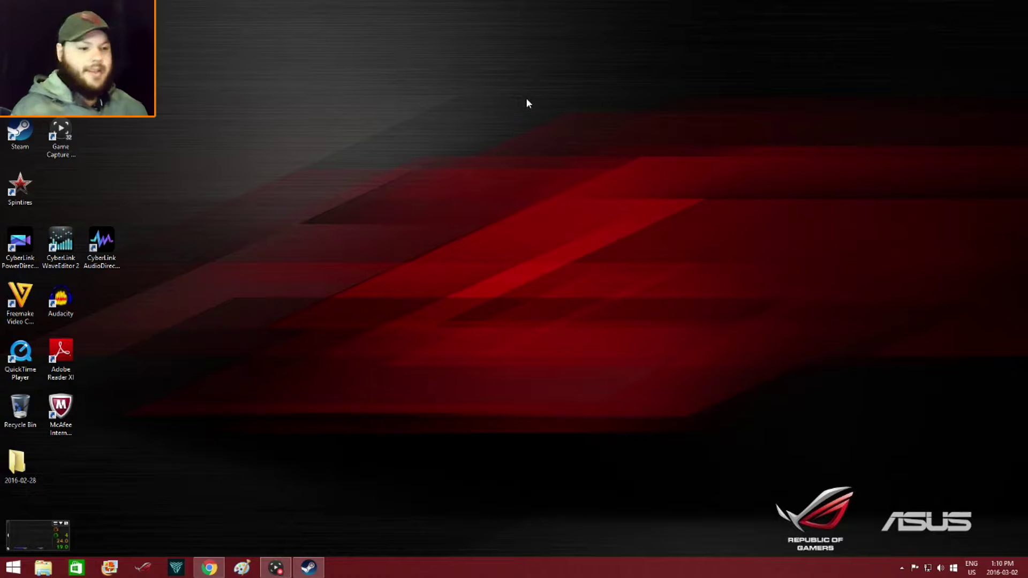
- Reload spintires.nl in Chrome and open the 'Maps are gone.. crashes...workaround possible' post
click(209, 567)
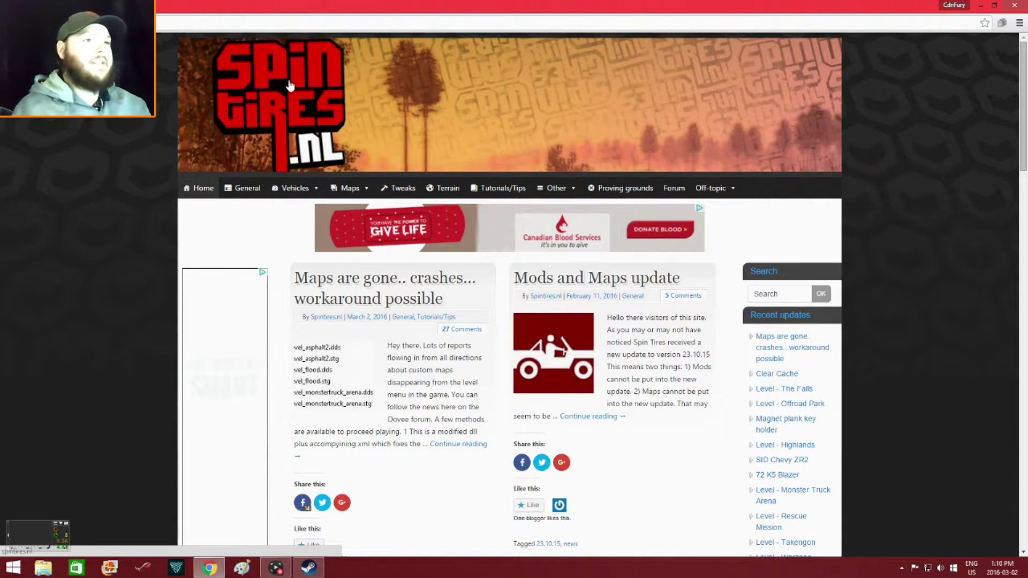
click(337, 155)
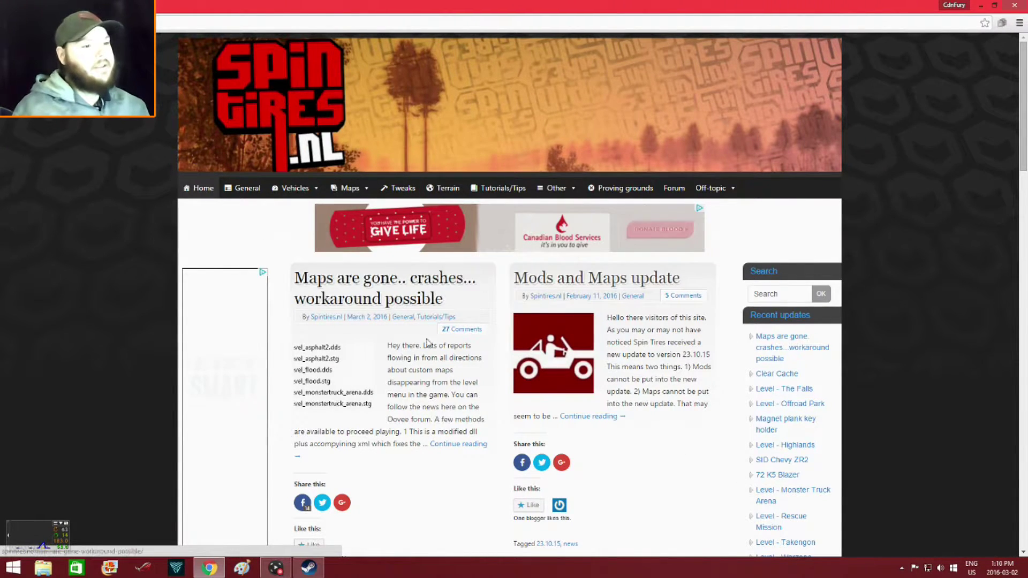
click(354, 306)
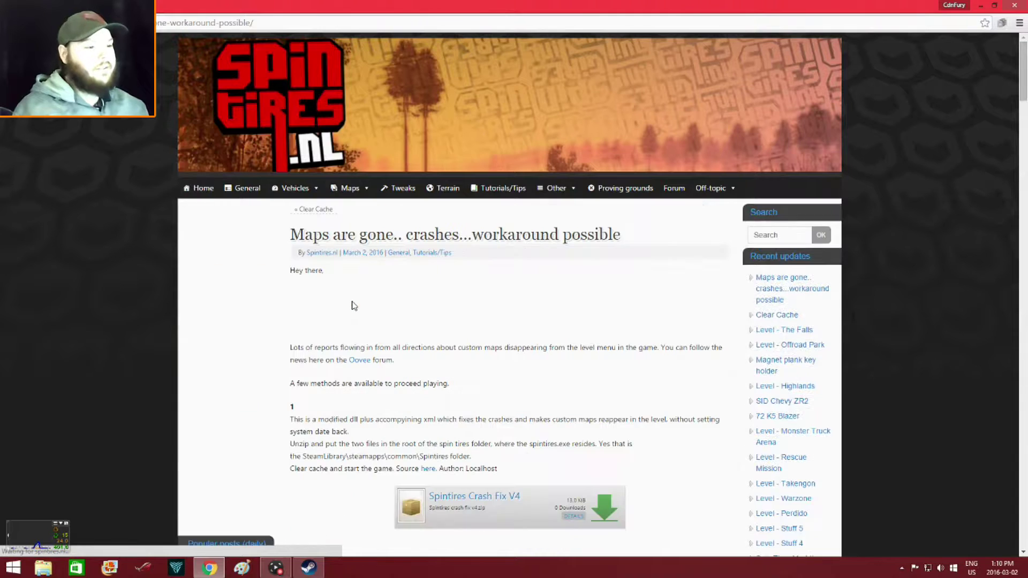
scroll(563, 418, down, 2)
scroll(564, 417, down, 5)
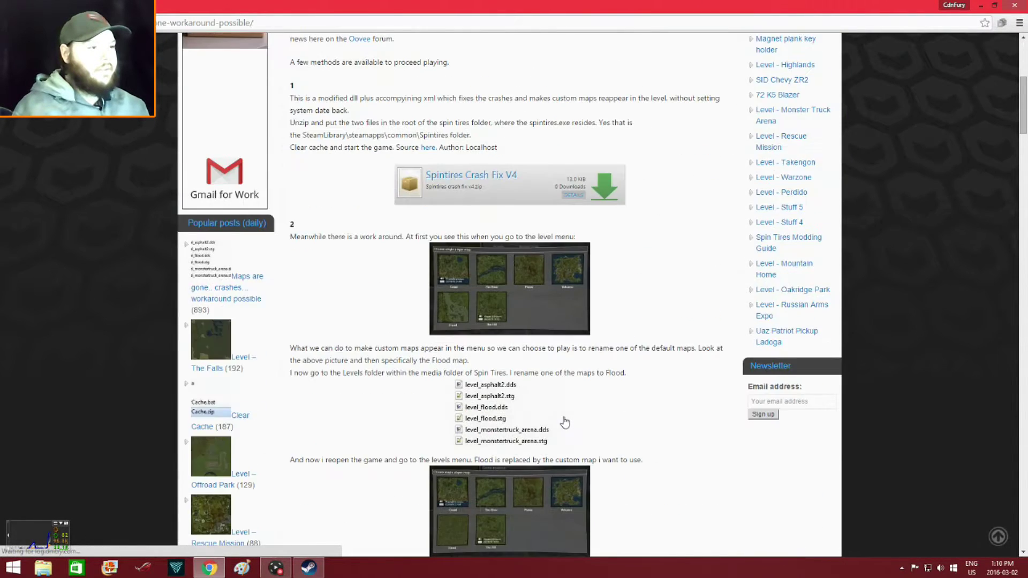
scroll(563, 415, up, 6)
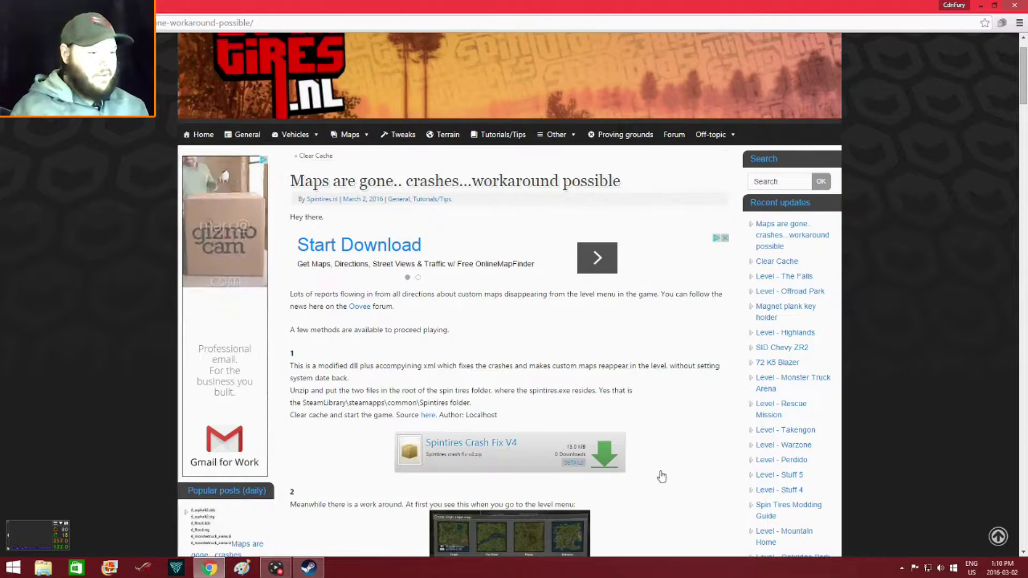
- Download spintires crash fix v4.zip from the article's Spintires Crash Fix V4 box
scroll(659, 471, down, 3)
scroll(649, 442, down, 3)
scroll(649, 440, down, 9)
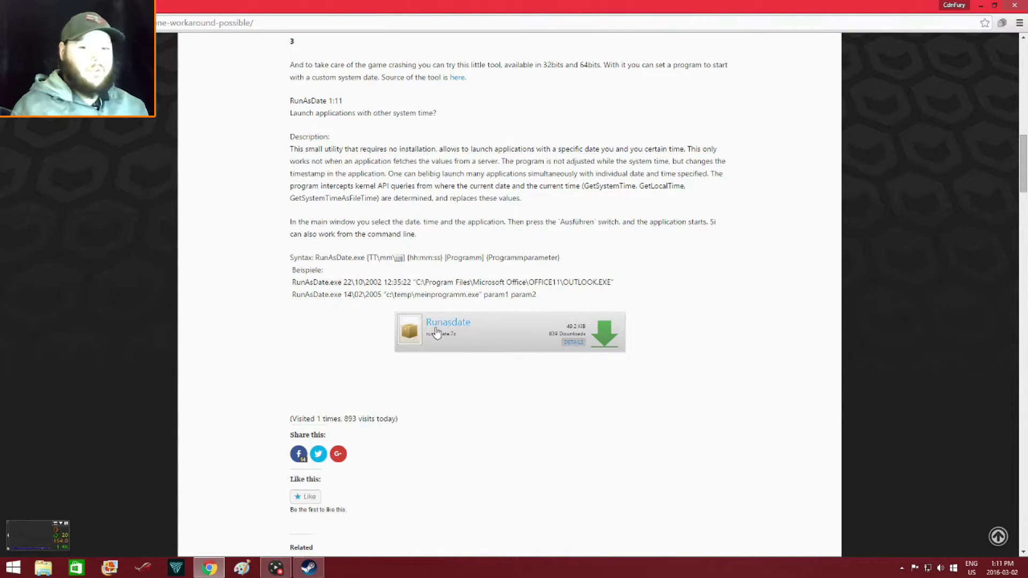
scroll(510, 473, up, 15)
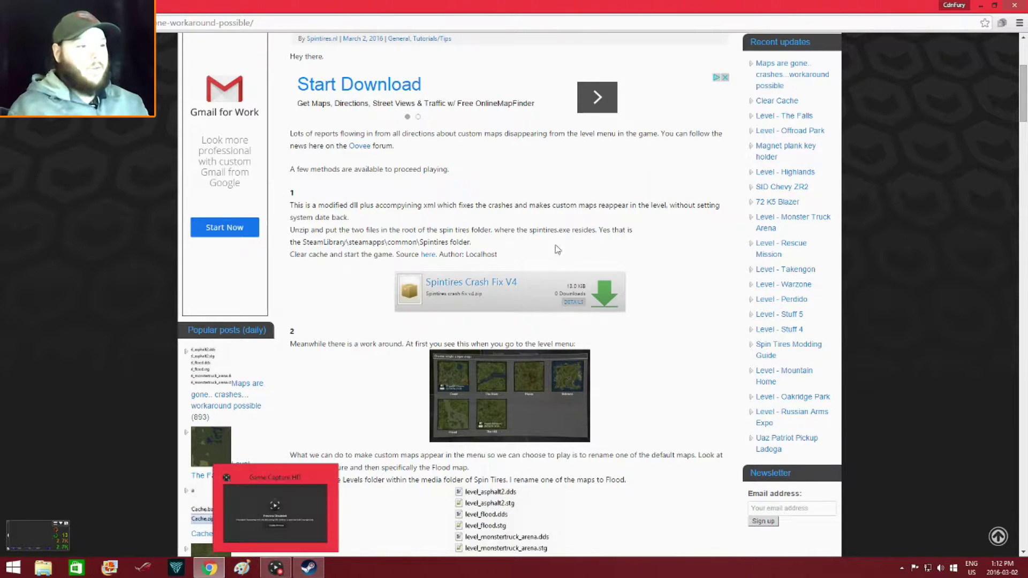
click(605, 296)
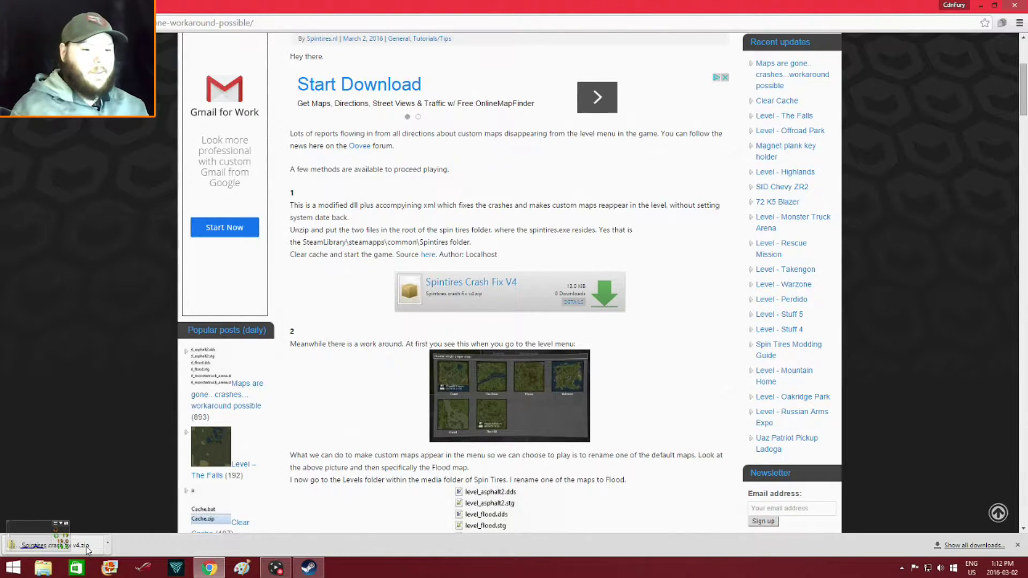
- Open spintires crash fix v4.zip from the Downloads folder in WinRAR, then minimize Explorer
click(981, 7)
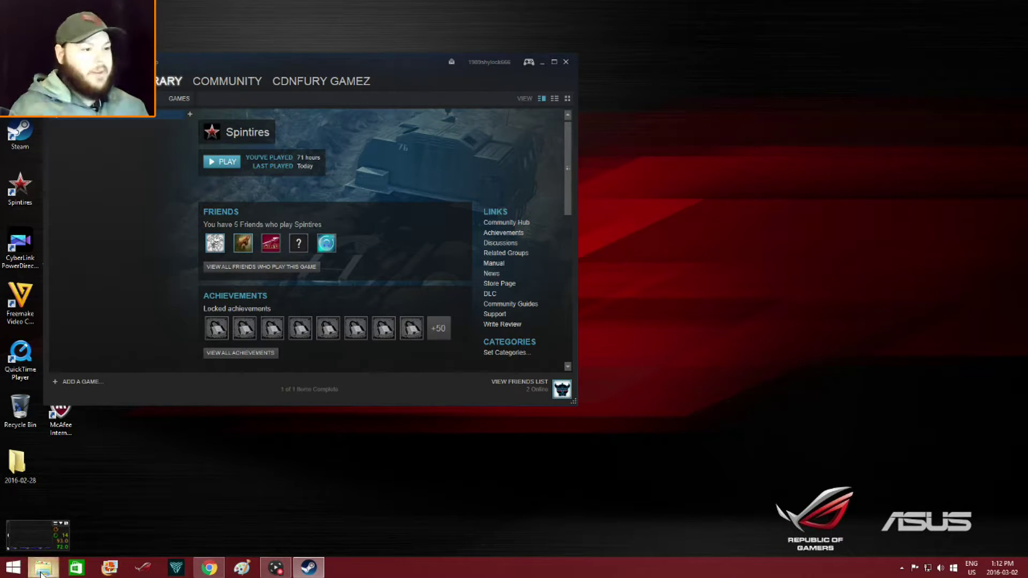
click(42, 572)
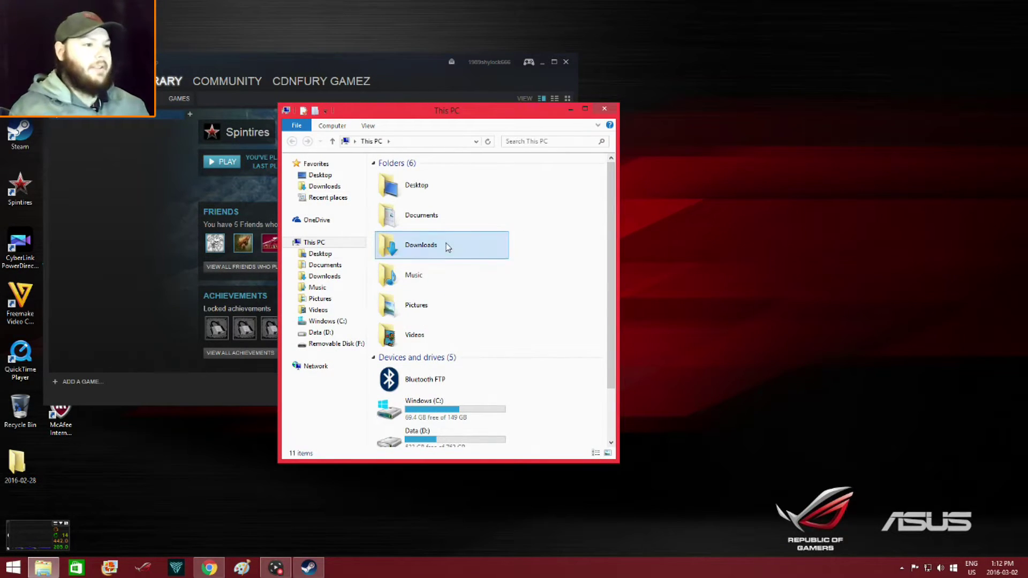
double_click(448, 247)
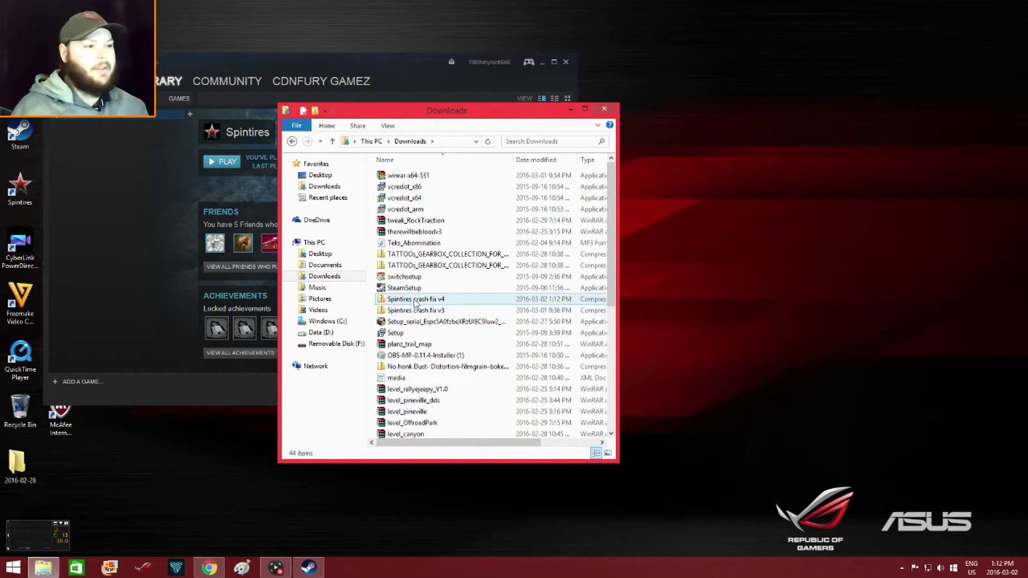
right_click(430, 303)
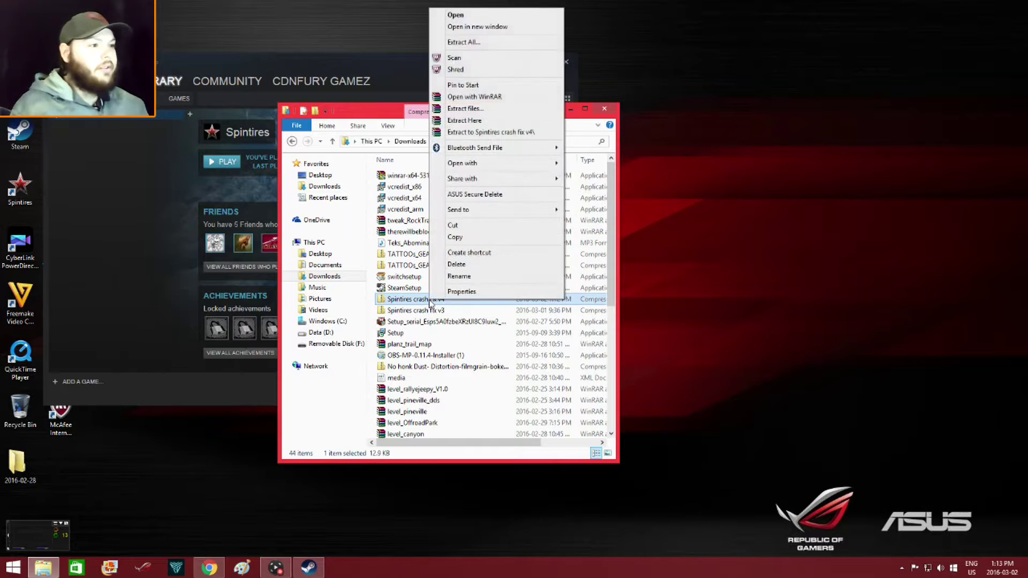
click(486, 97)
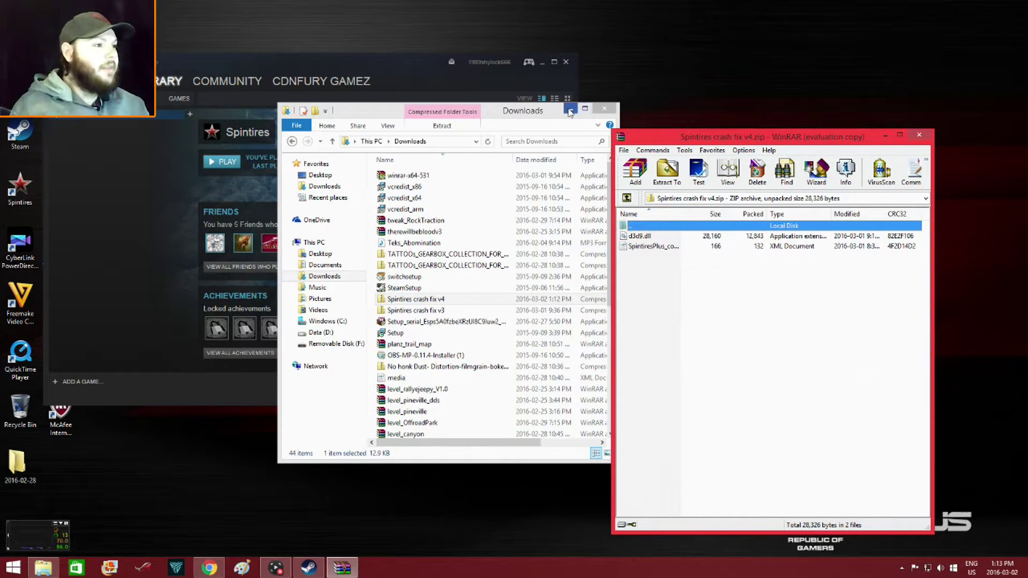
click(569, 110)
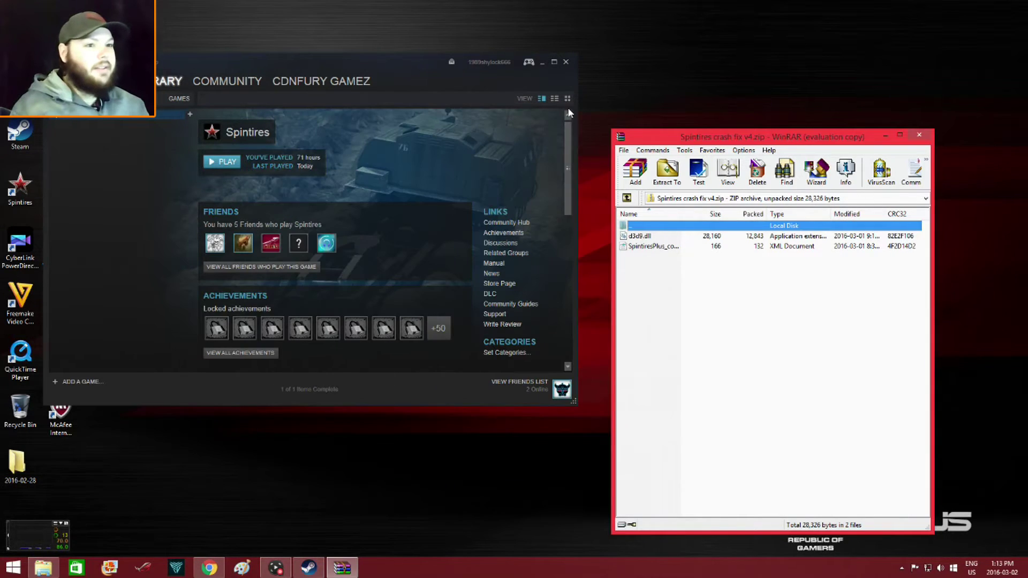
- Browse Spintires' local files from Steam Properties and move the install folder window left
right_click(120, 121)
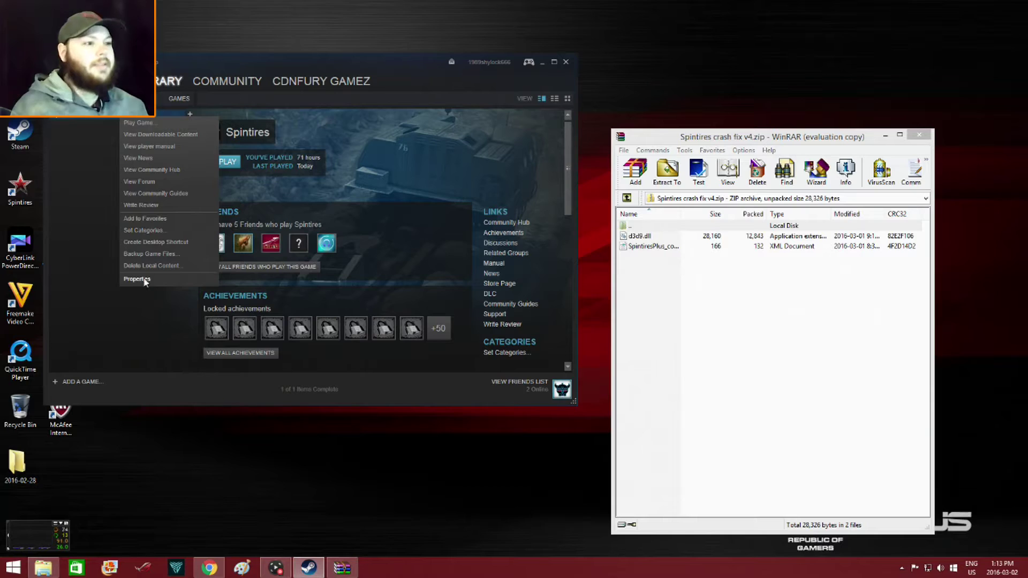
click(137, 279)
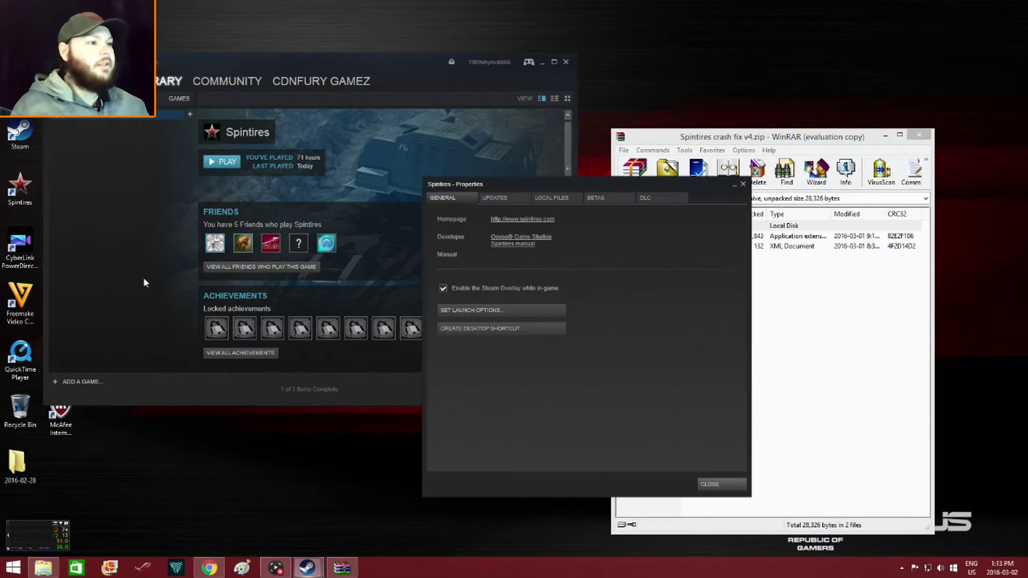
click(564, 204)
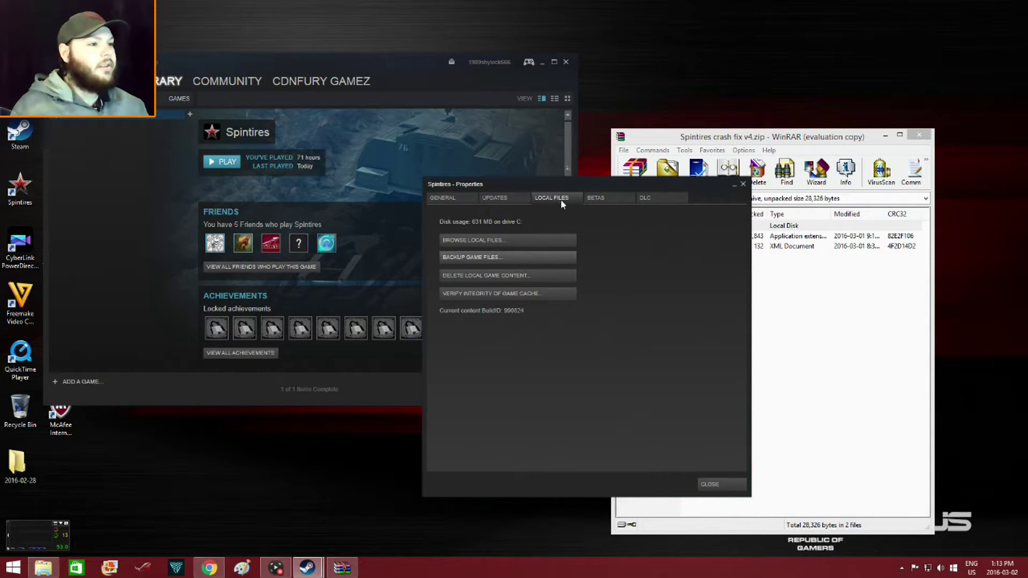
click(476, 240)
drag(515, 129, 392, 132)
- Close Spintires Properties and select both crash-fix files in the WinRAR archive
click(743, 184)
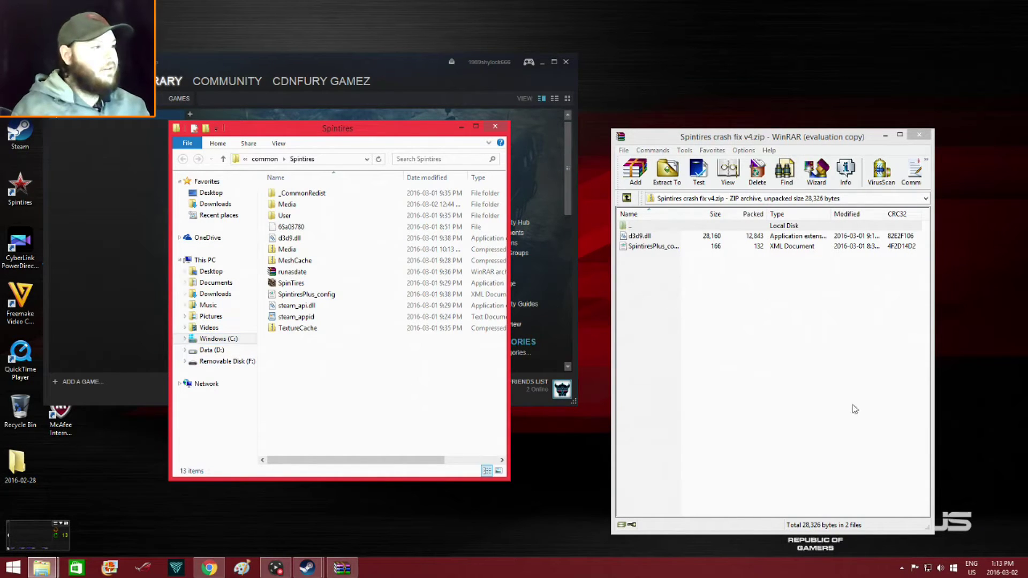
click(721, 291)
drag(720, 294, 706, 238)
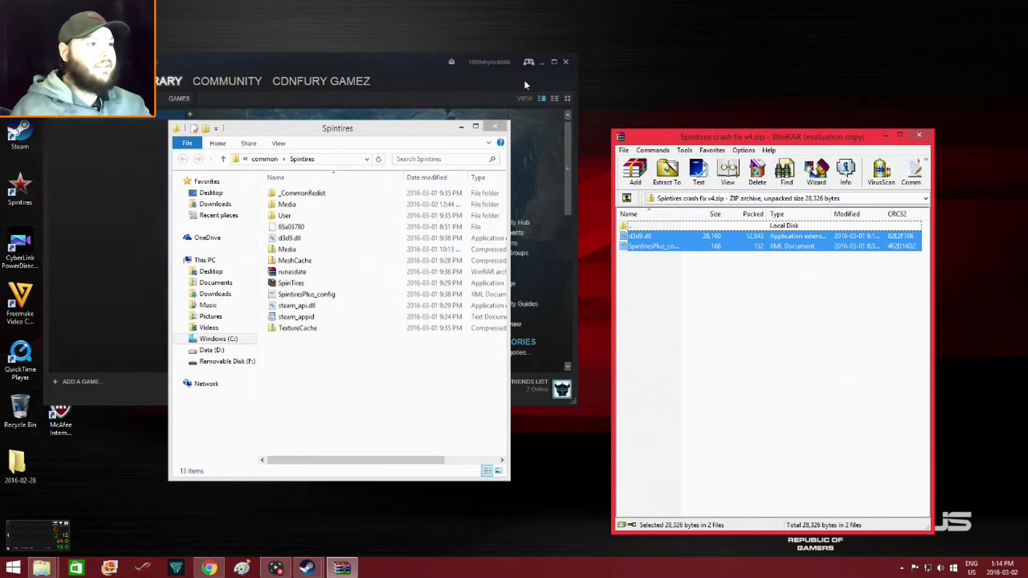
- Minimize Steam, glance at the RunAsDate article in Chrome, then minimize Chrome
click(540, 62)
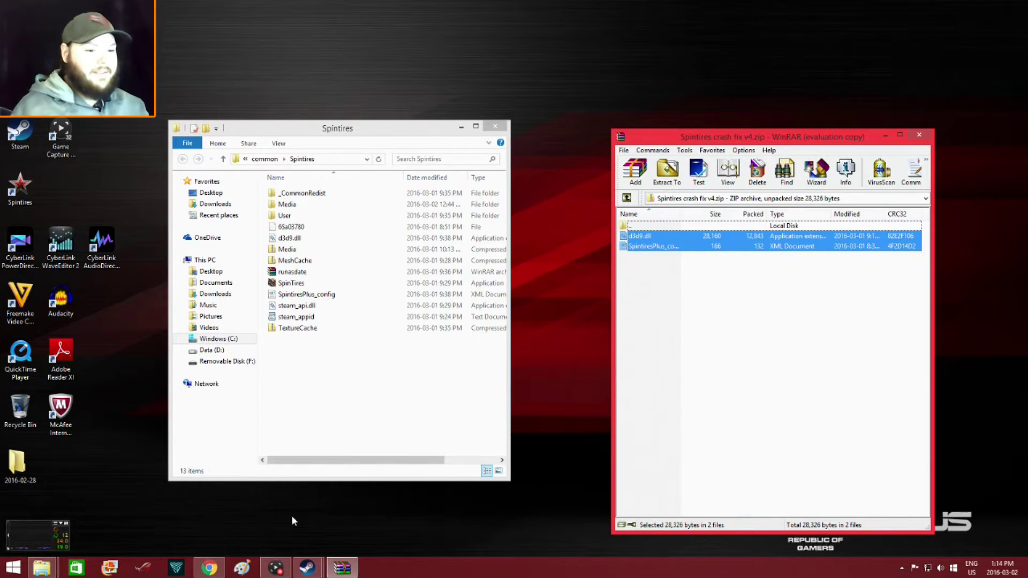
click(209, 568)
scroll(516, 345, down, 2)
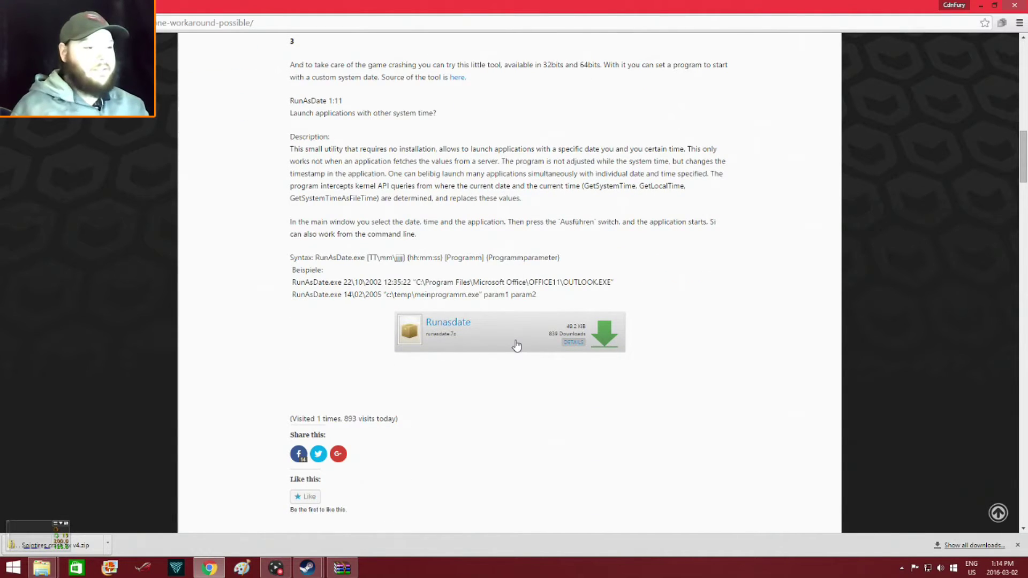
click(980, 6)
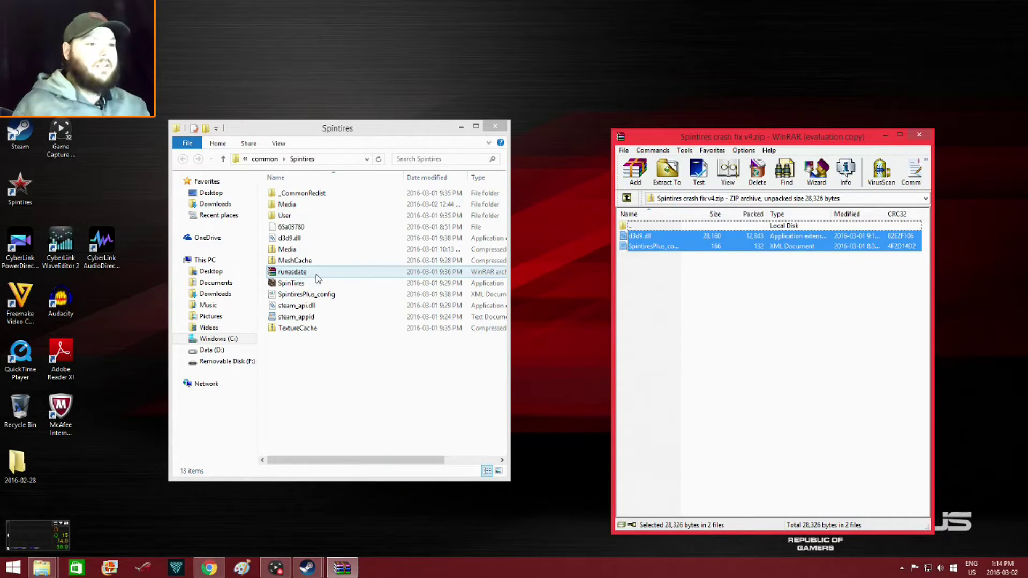
- Open the runasdate archive in WinRAR and launch RunAsDate.exe from runasdate-32bits
double_click(288, 272)
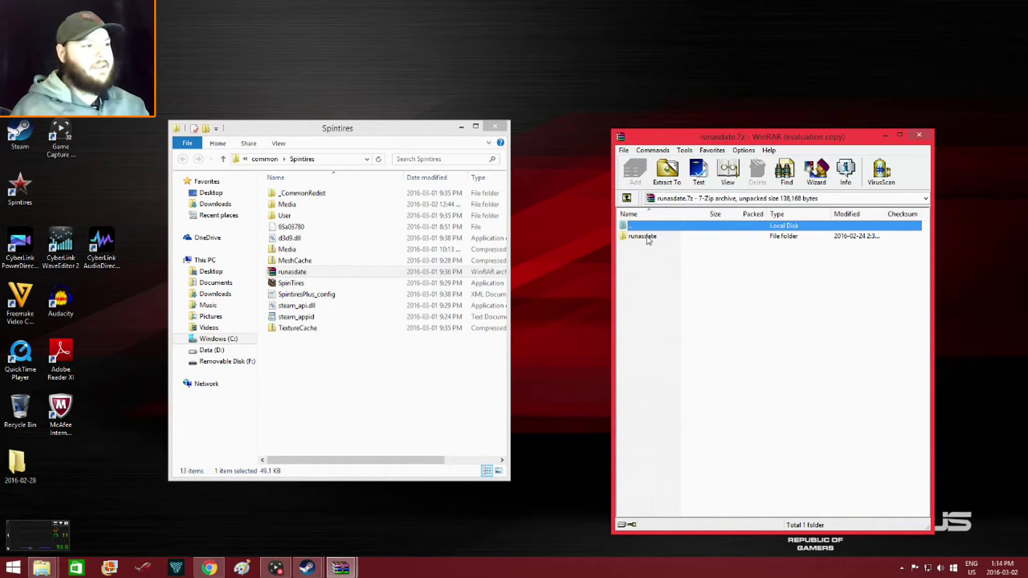
click(648, 237)
double_click(648, 238)
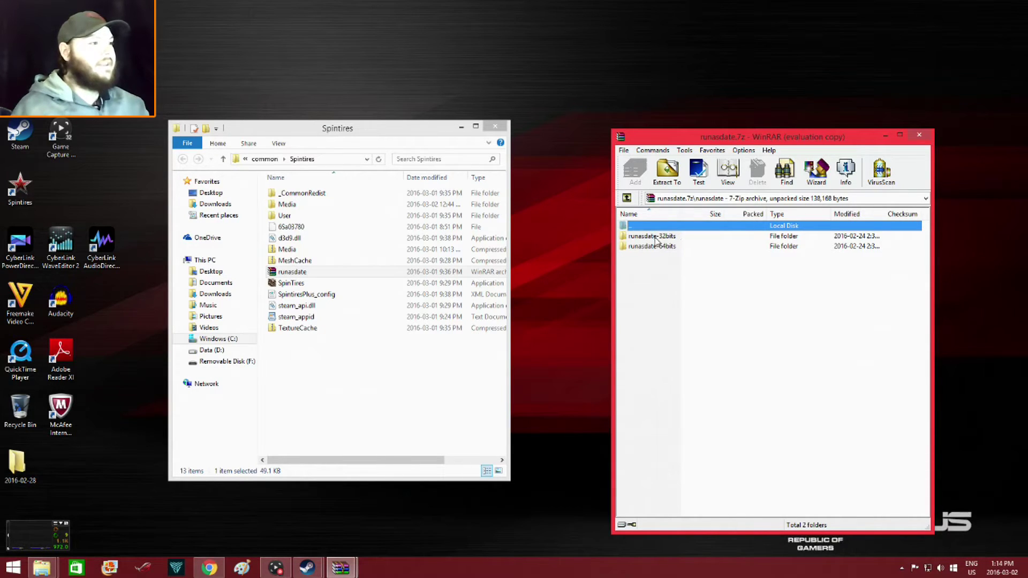
click(655, 237)
double_click(655, 237)
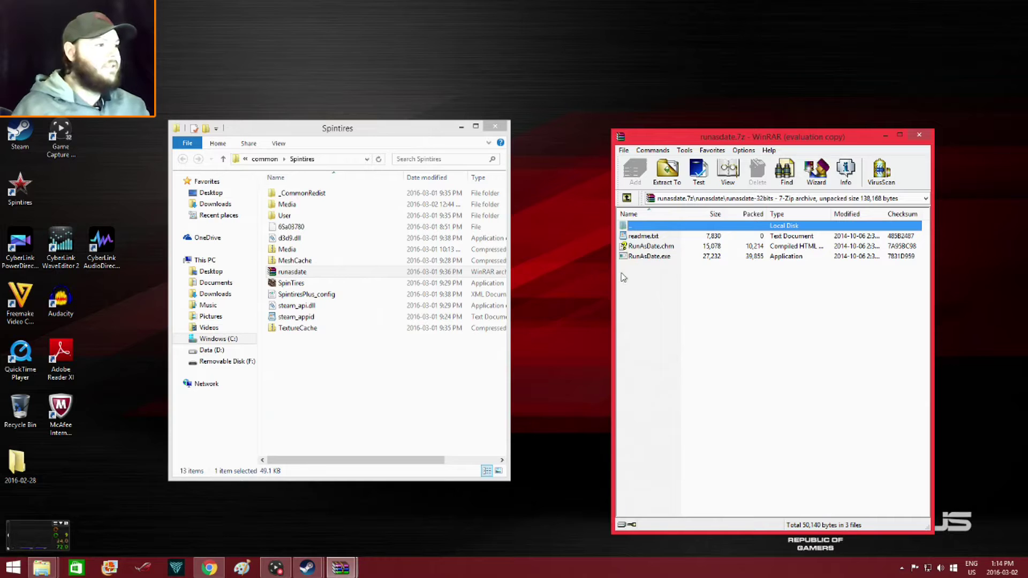
click(654, 257)
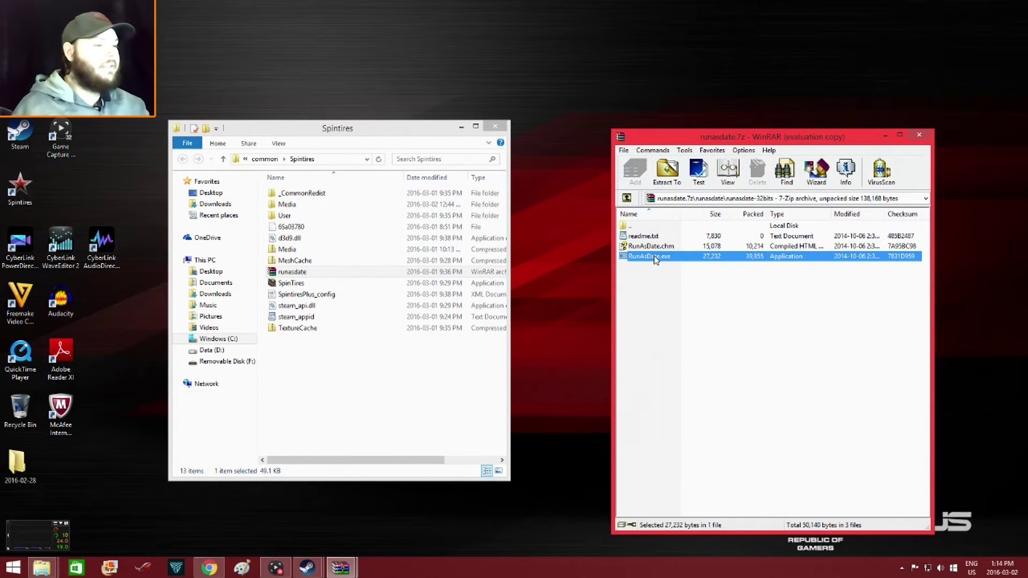
double_click(654, 258)
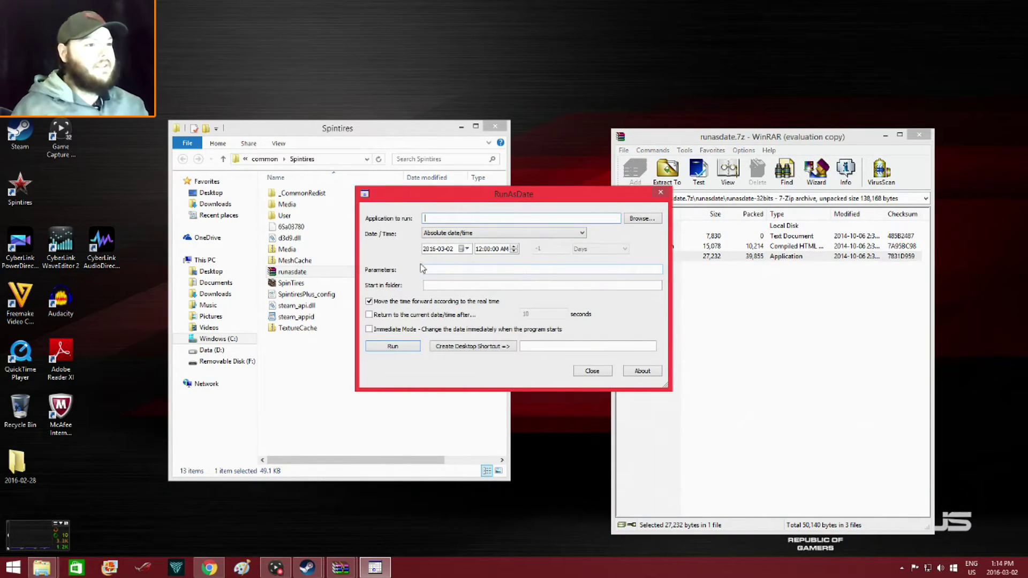
- Set RunAsDate to launch SpinTires.exe at 2016-02-28 with 'Move the time forward' unticked
click(640, 221)
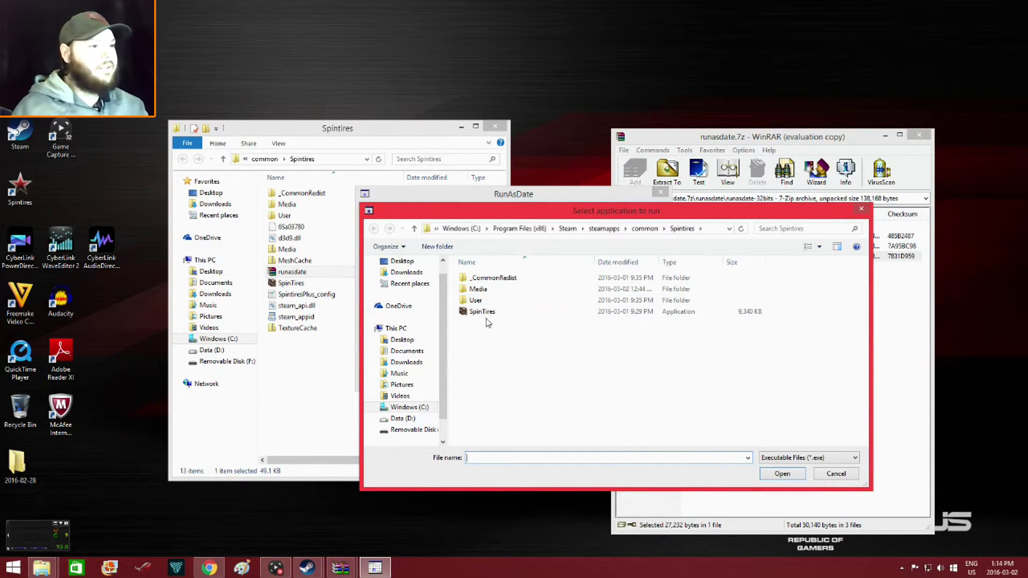
click(488, 312)
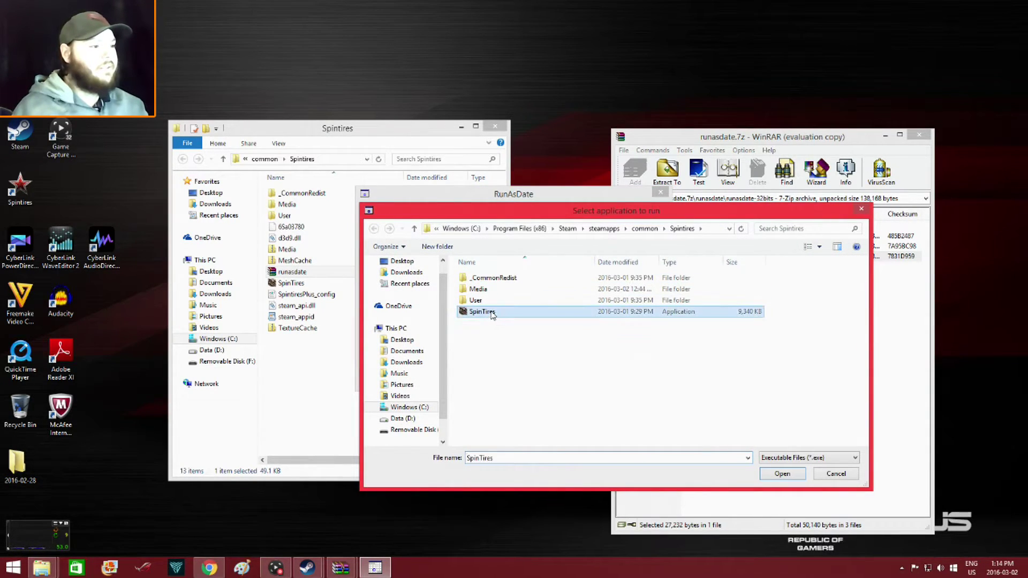
click(781, 474)
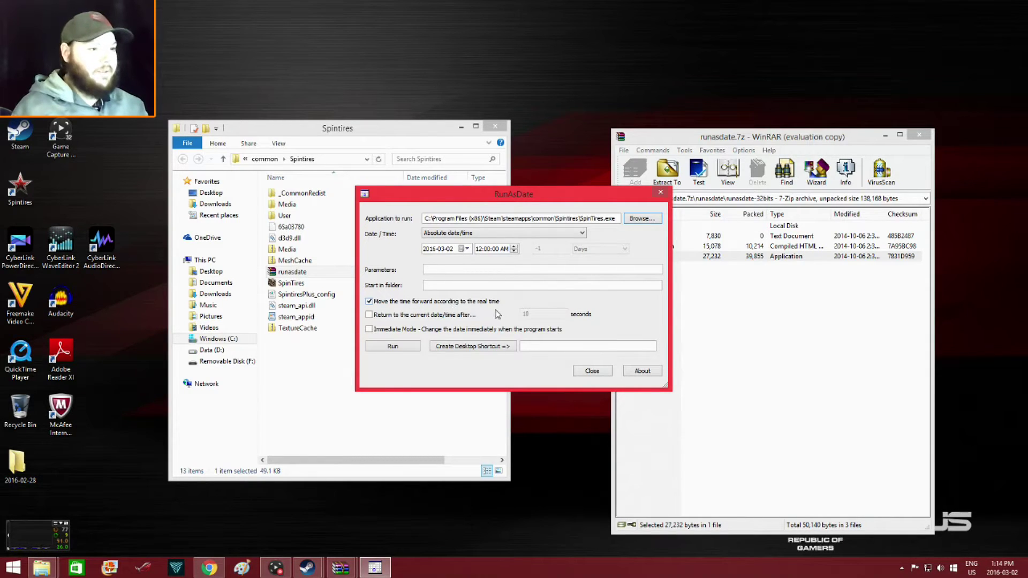
click(373, 303)
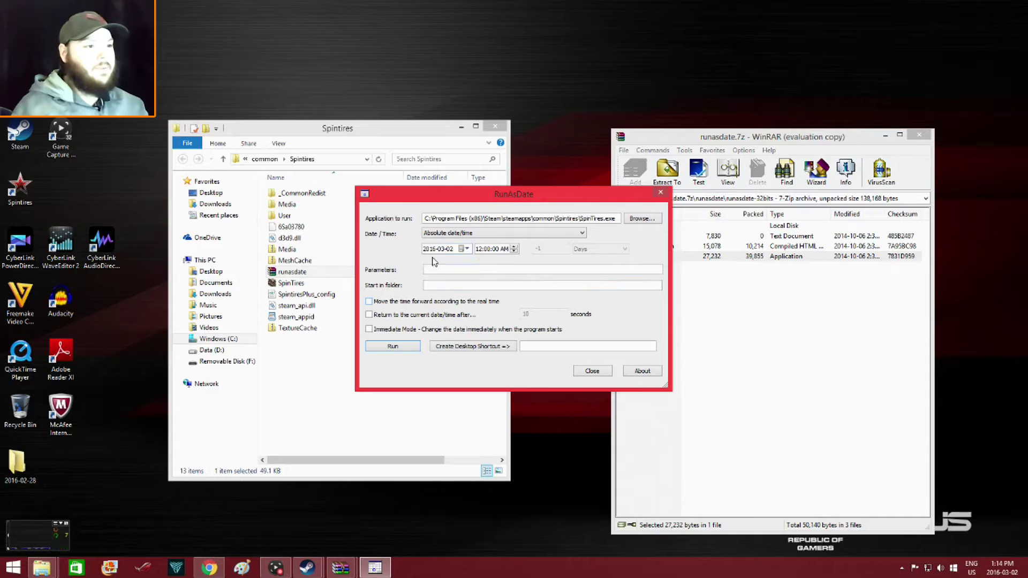
click(467, 249)
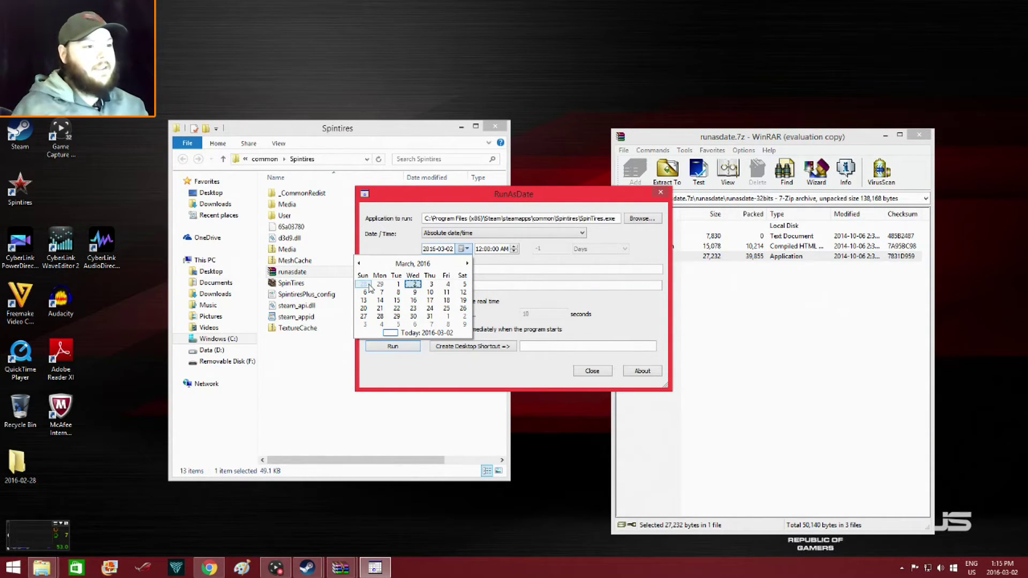
click(368, 285)
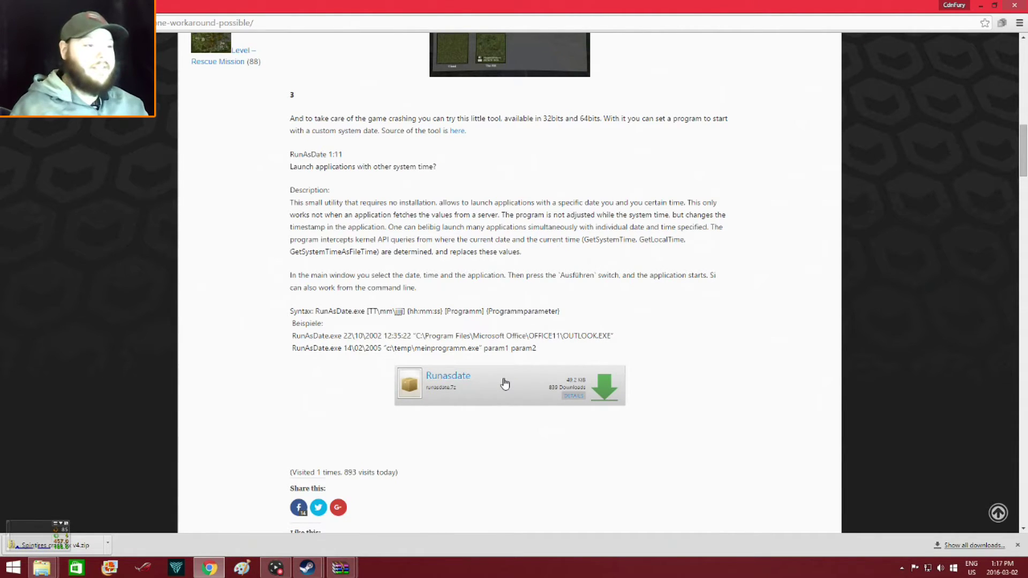
- Scroll up to the article's crash fix section, then minimize Chrome
scroll(504, 383, up, 15)
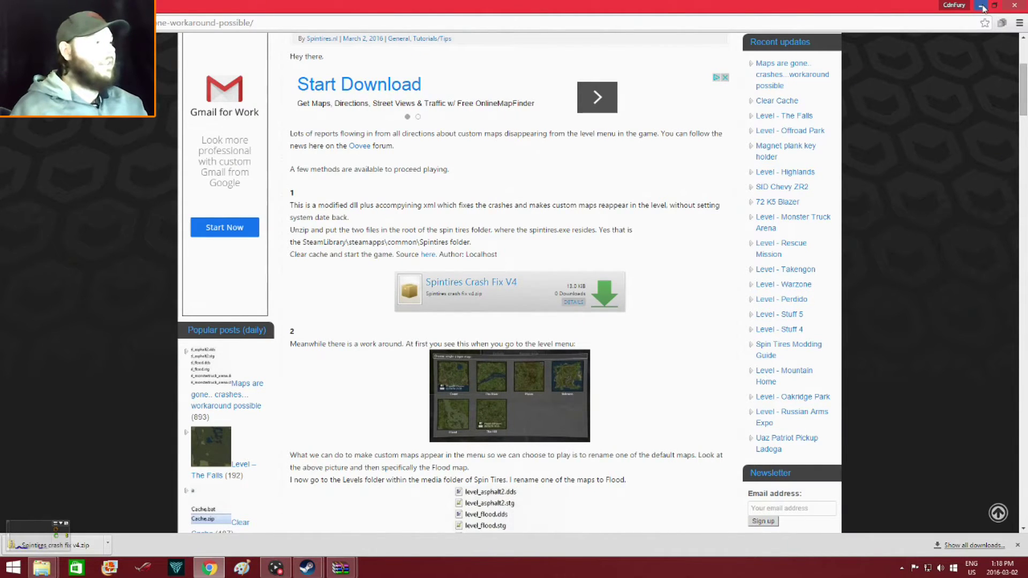
click(983, 6)
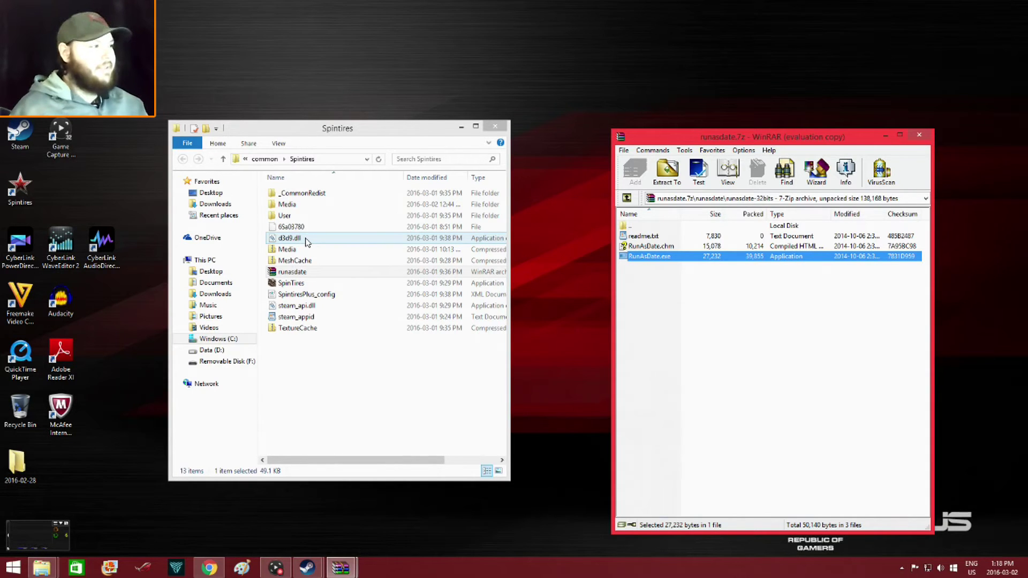
- Close the runasdate.7z and Spintires crash fix v4.zip archives, then inspect the Media folder
click(919, 133)
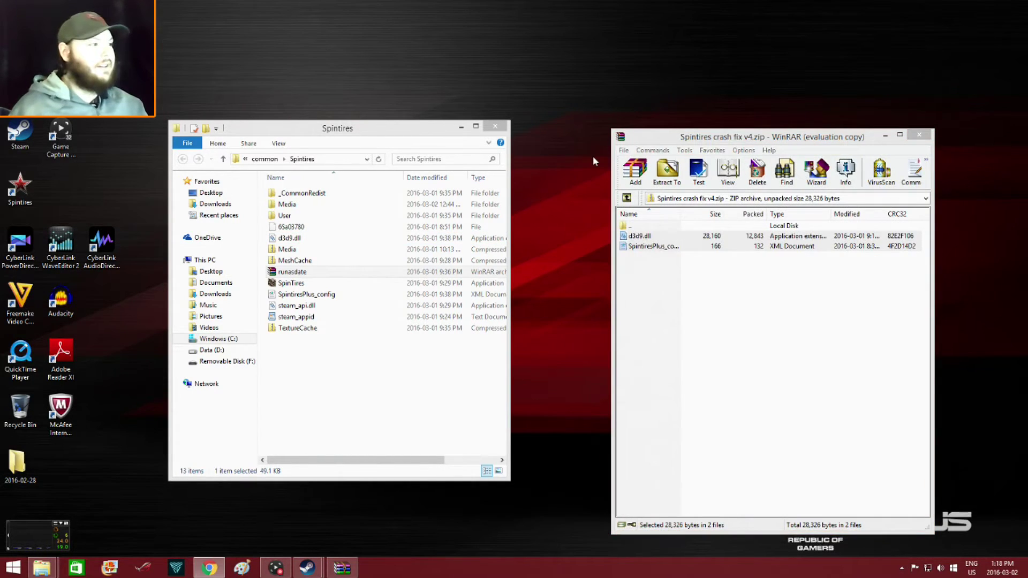
click(919, 132)
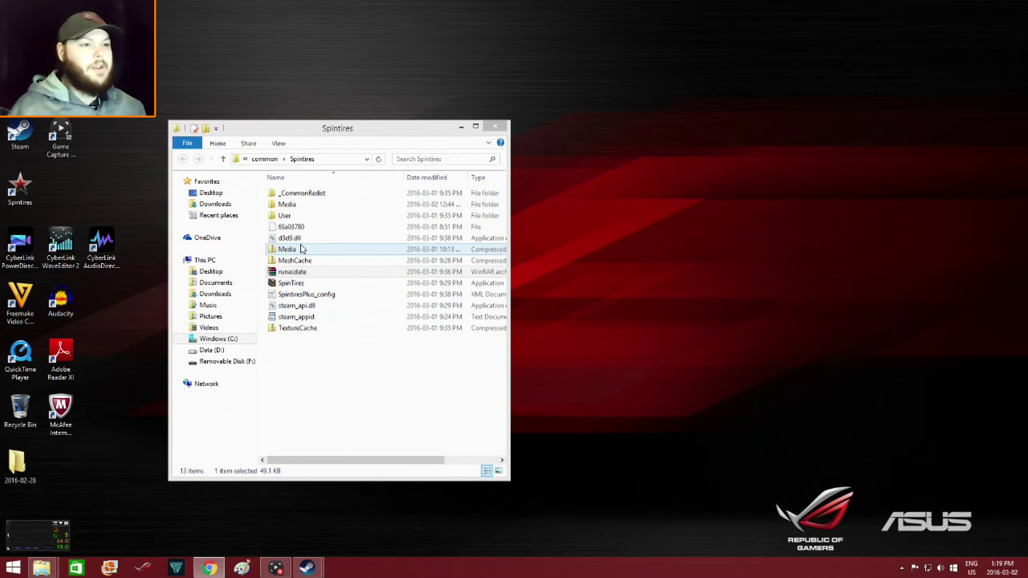
double_click(319, 205)
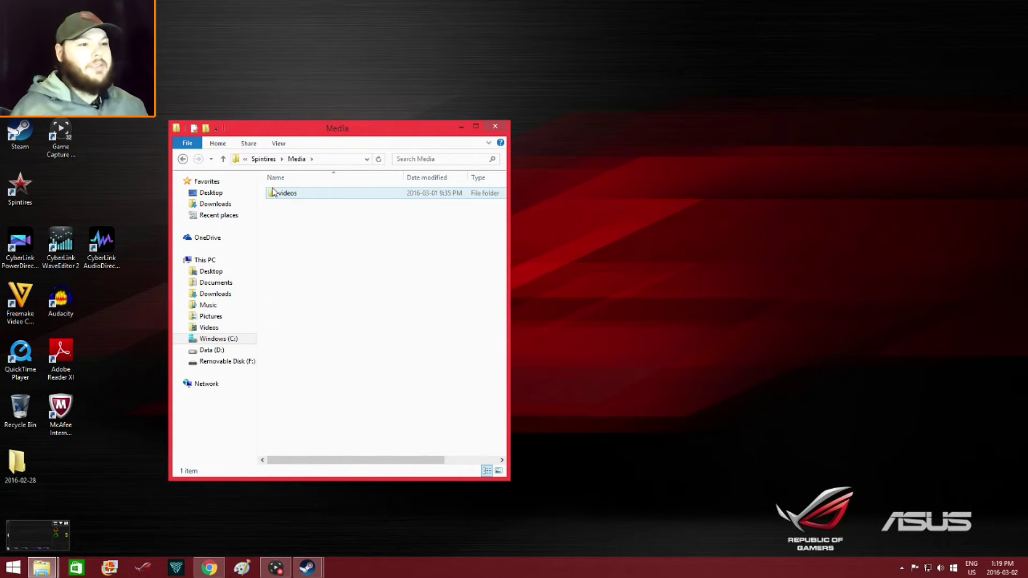
click(183, 159)
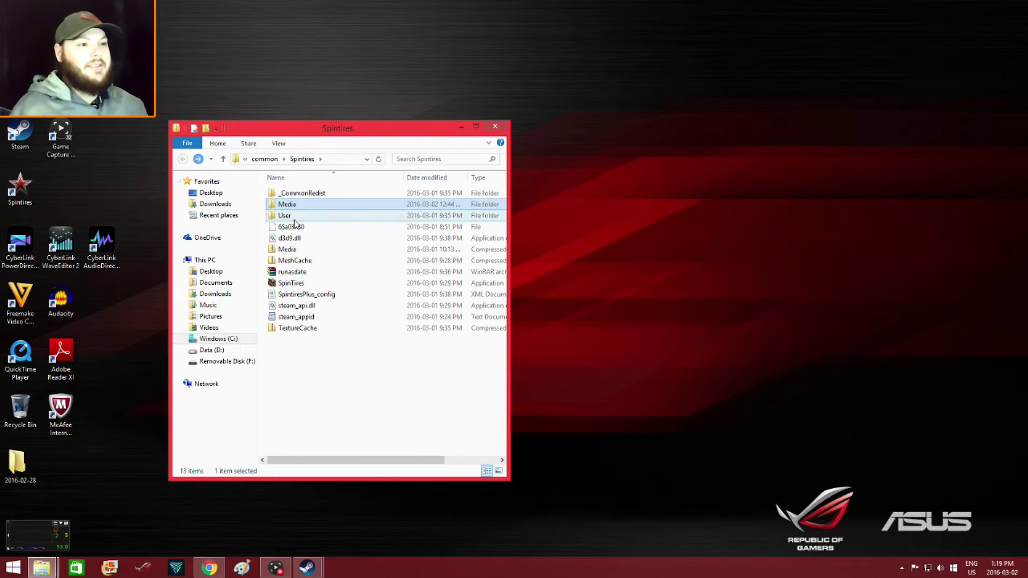
- Confirm the Media folder holds only videos and launch Spintires from its desktop shortcut
double_click(308, 209)
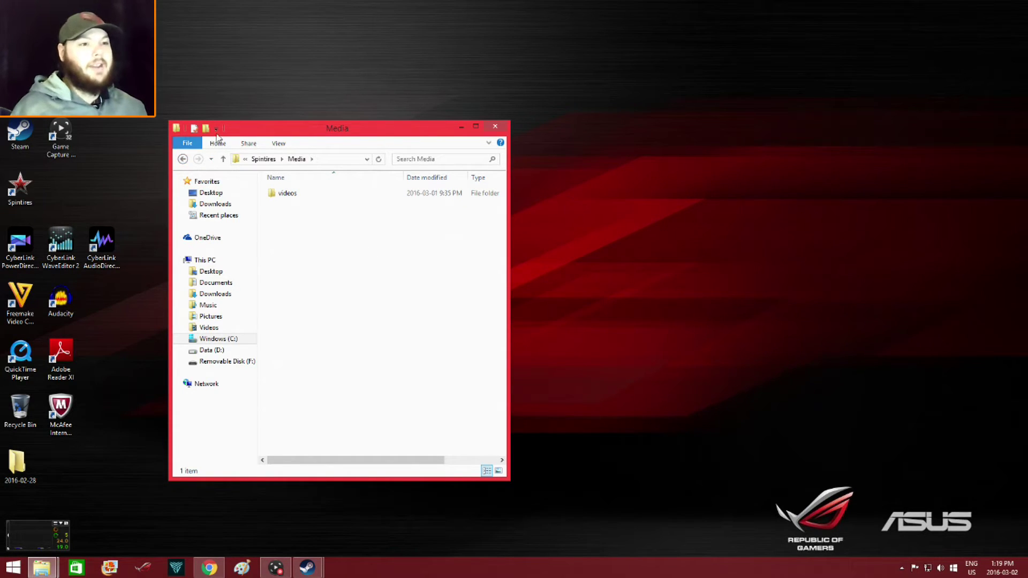
key(super+d)
double_click(19, 186)
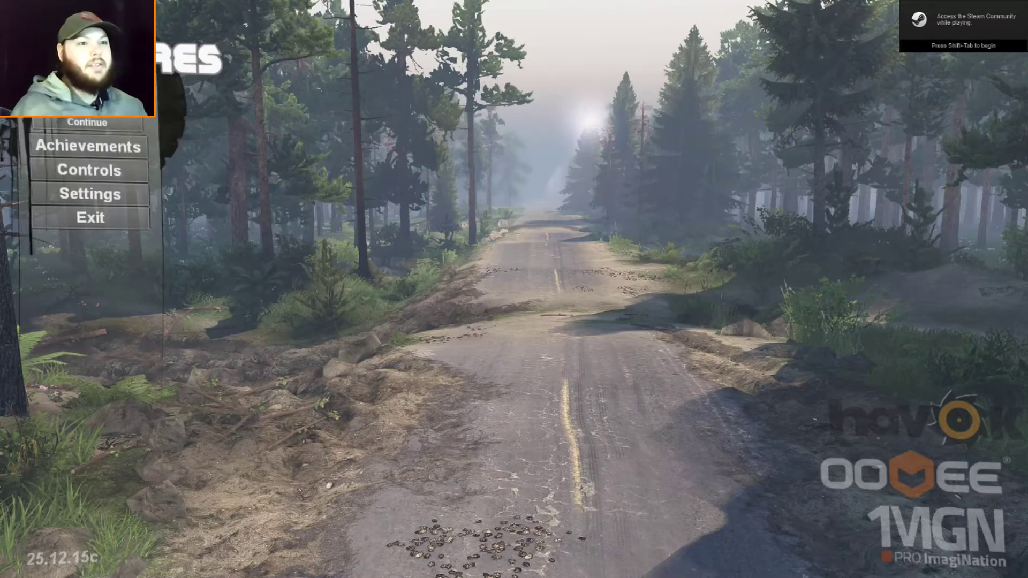
- Browse the available single-player maps, keeping level_planz_trail_map selected
click(89, 99)
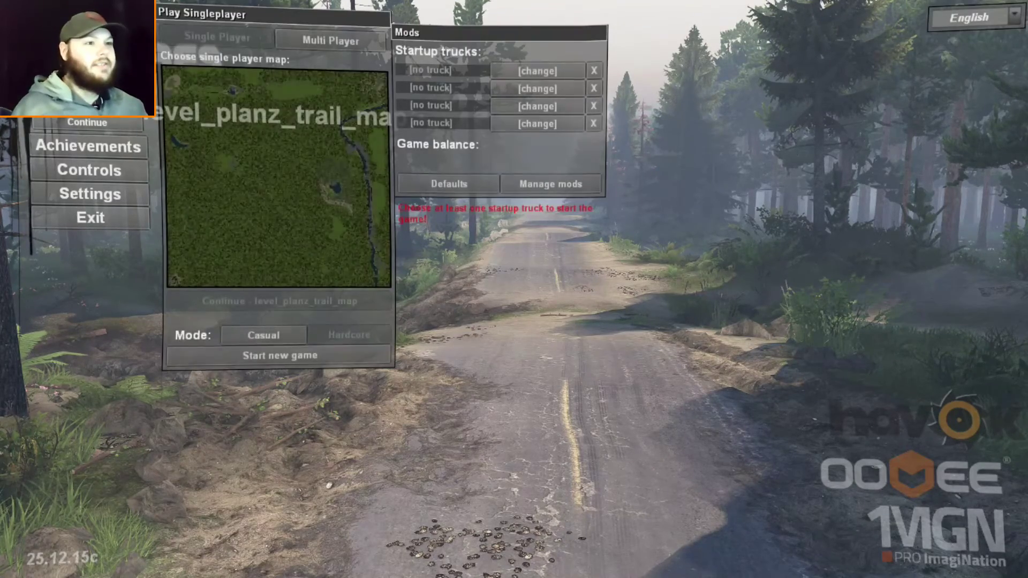
click(280, 142)
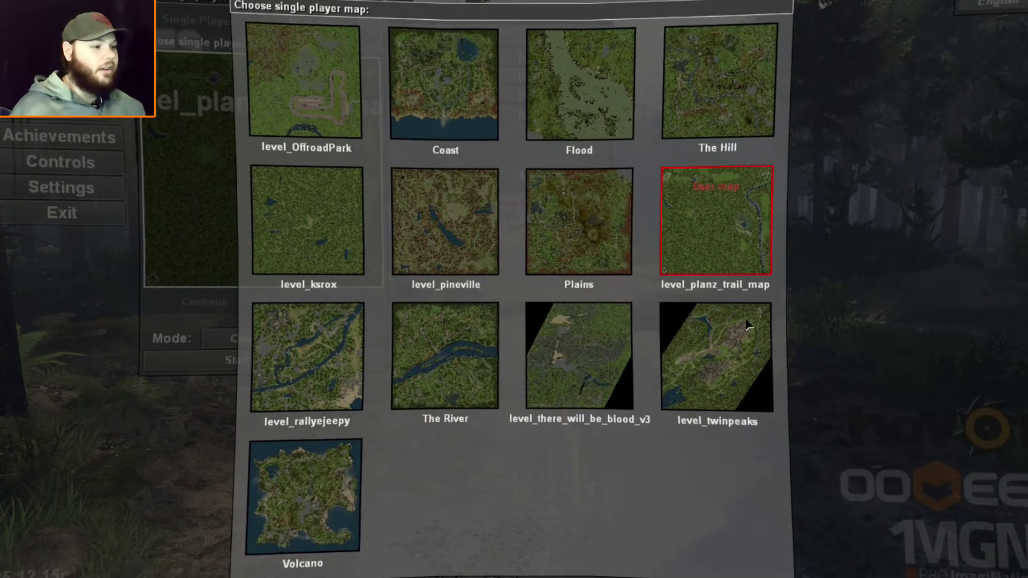
click(368, 41)
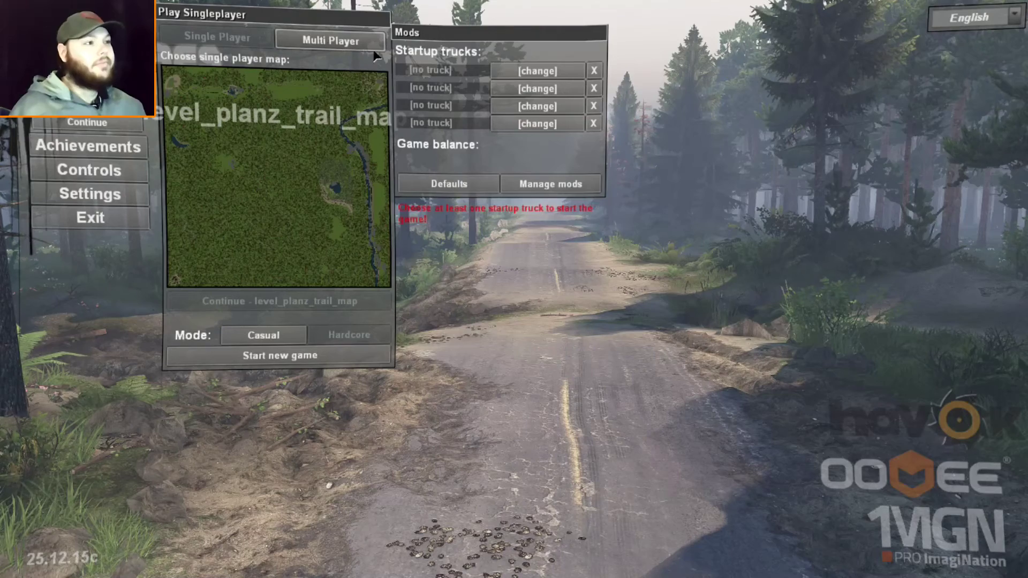
- Look through the available workshop startup trucks without choosing one
click(570, 71)
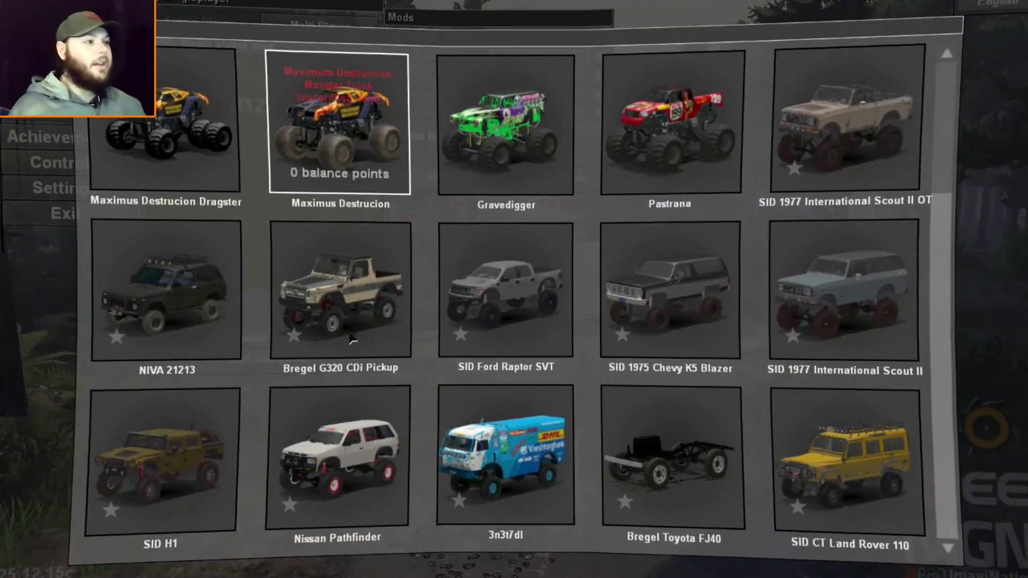
scroll(507, 275, down, 2)
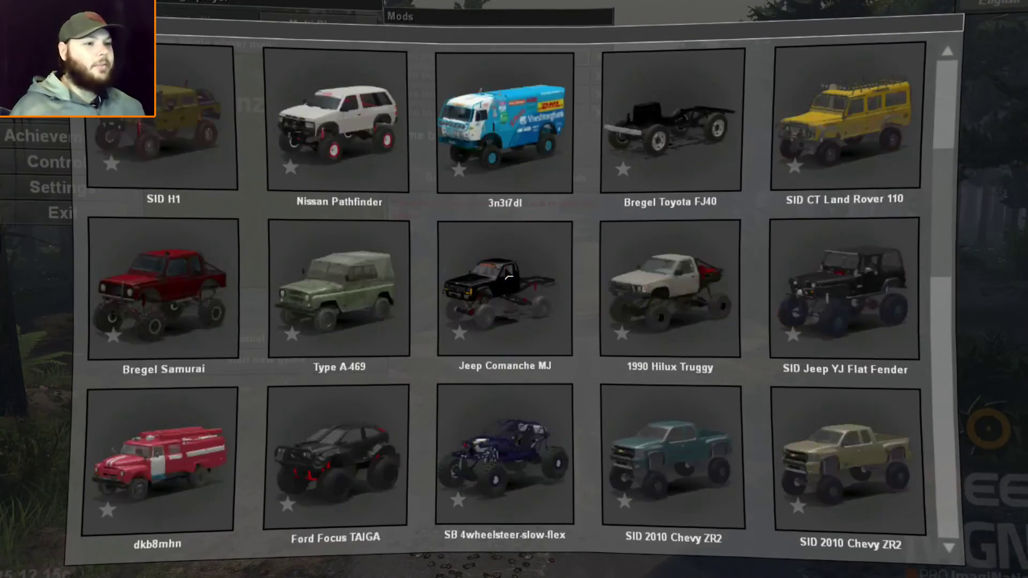
scroll(508, 276, down, 8)
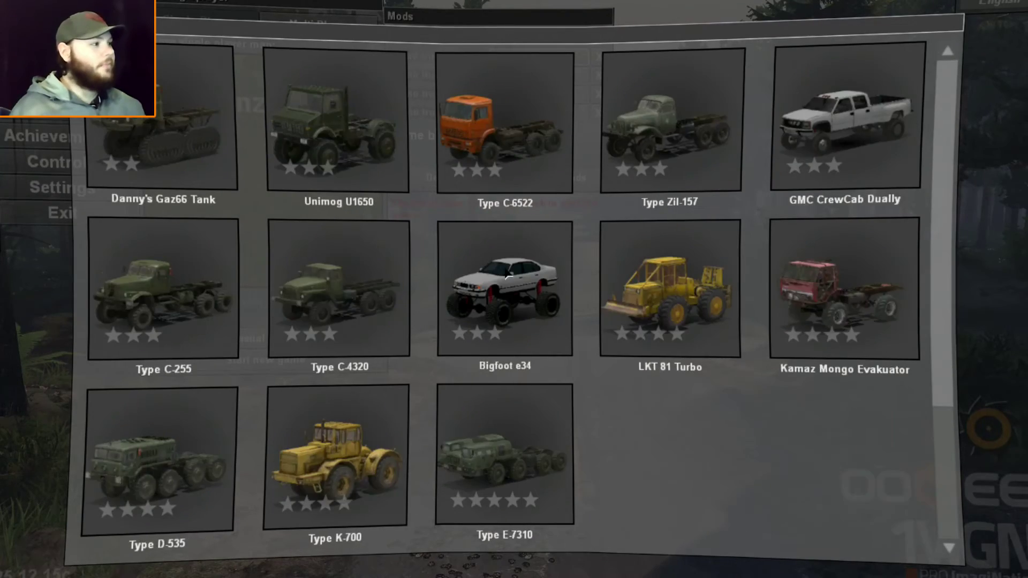
key(Escape)
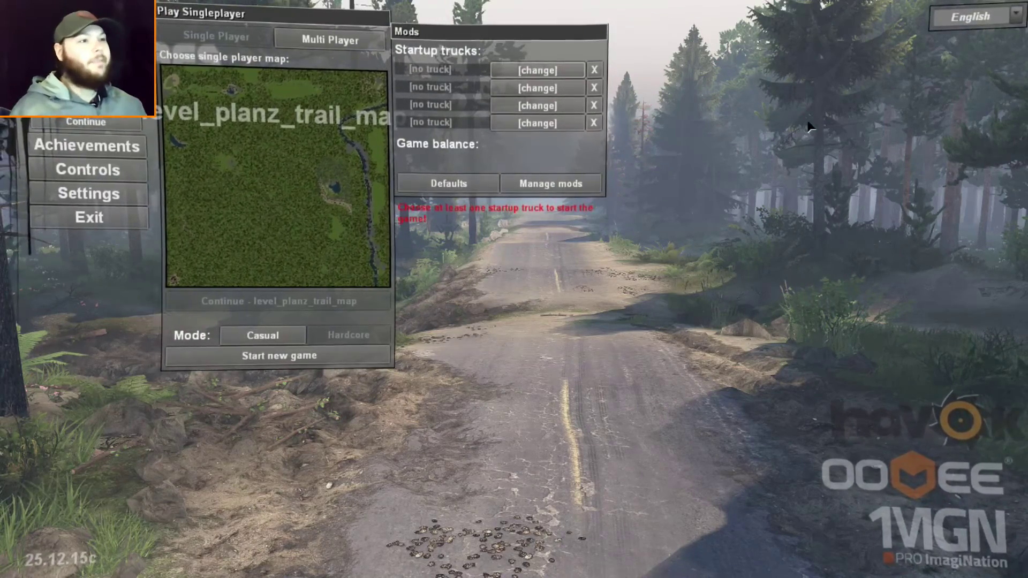
click(330, 40)
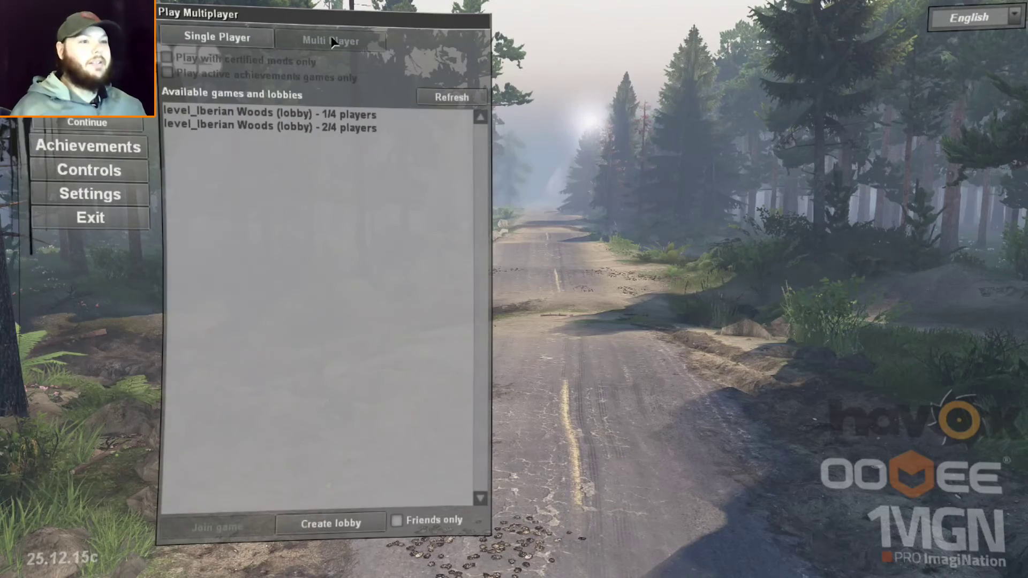